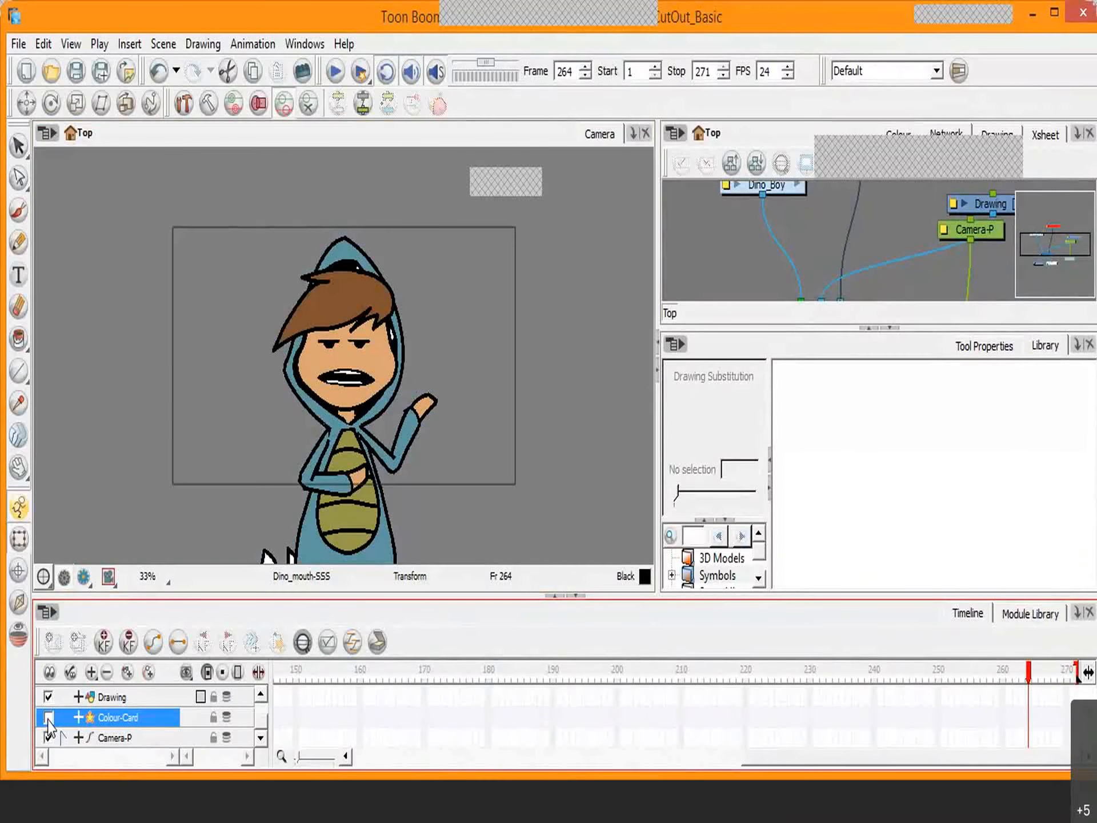
Step: Start an image import with vectorization enabled and choose the Colour vectorization preset
left_click(258, 313)
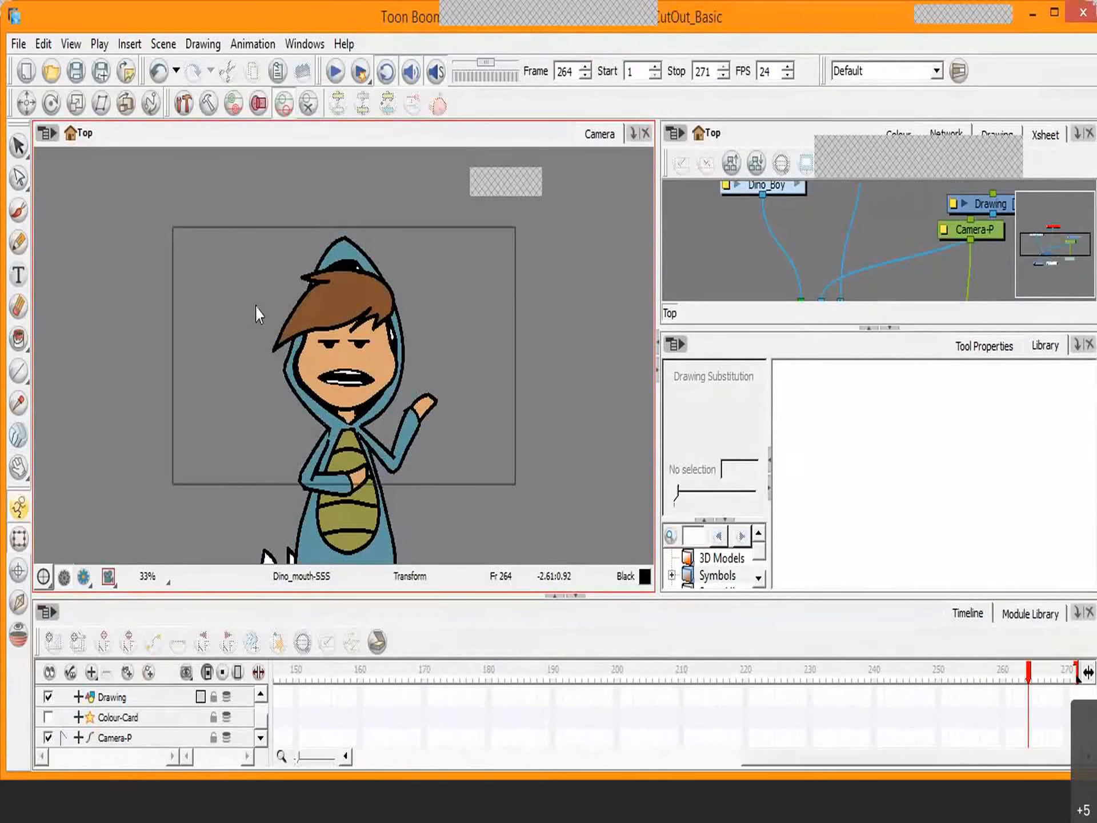
left_click(125, 73)
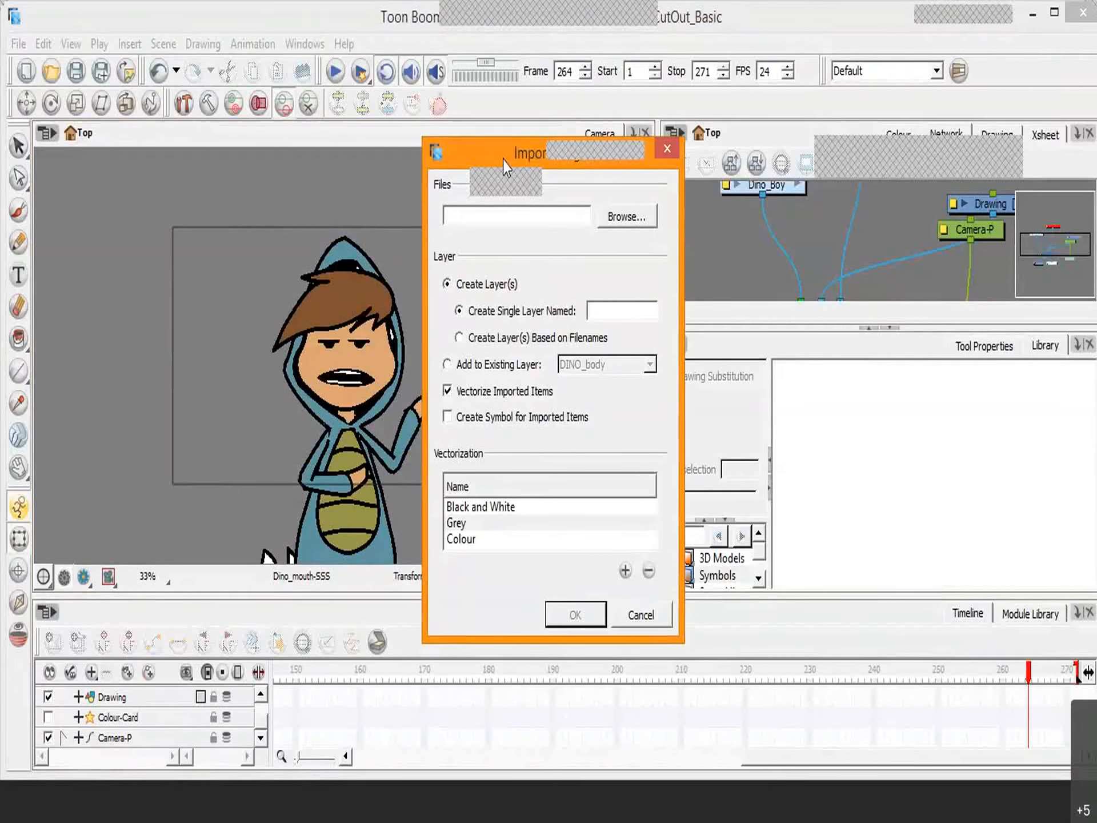
left_click_drag(502, 166, 465, 160)
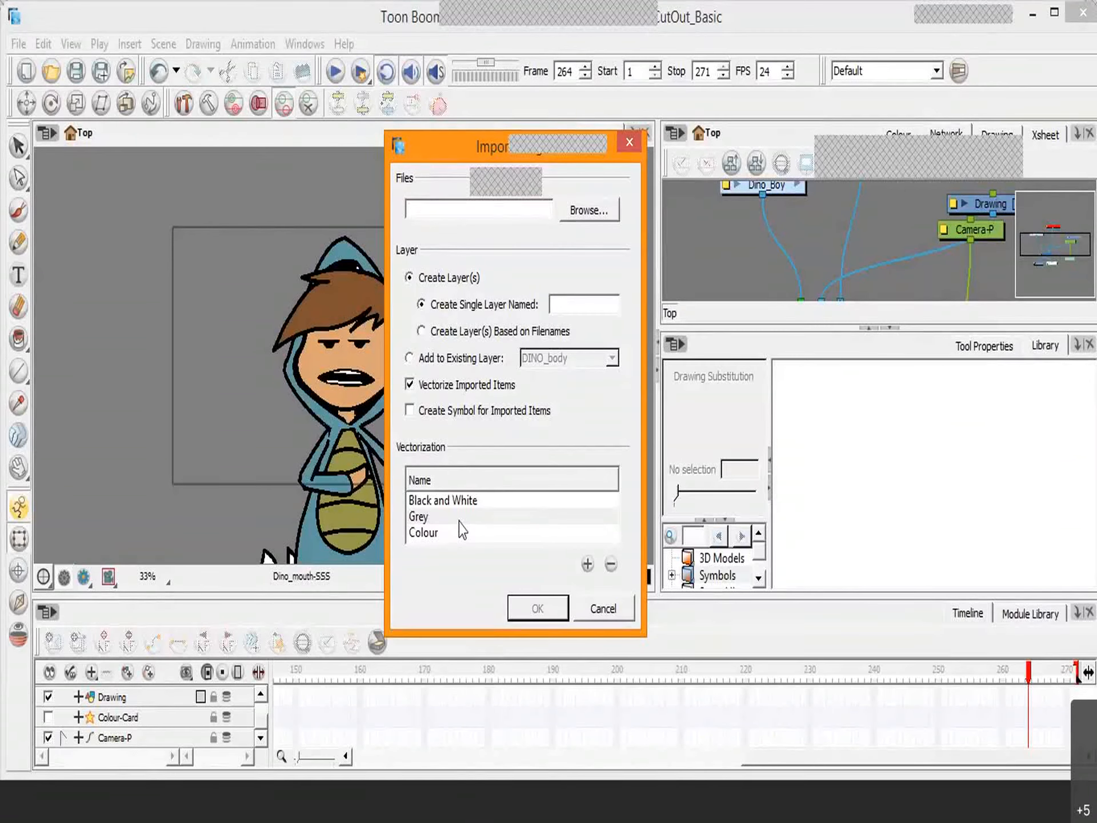
left_click(428, 535)
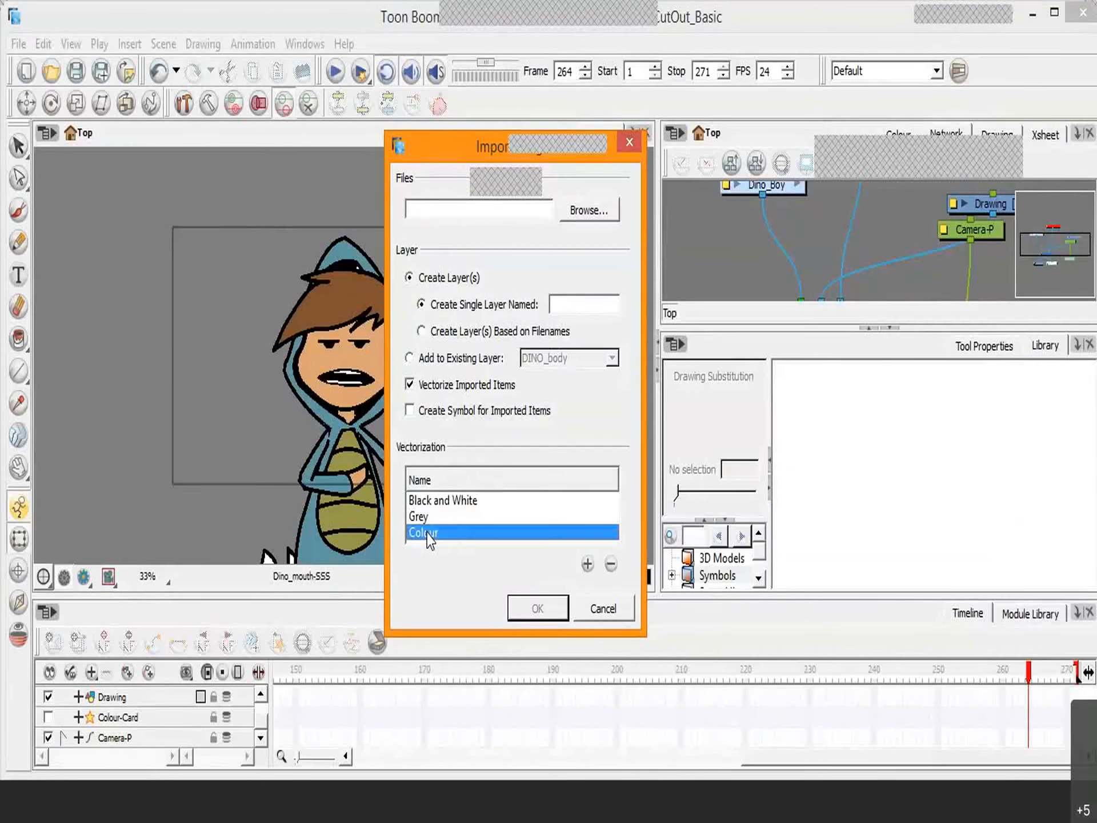
Step: Import the "House inside" image from the Pictures folder as a new single layer named House_inside
left_click(586, 211)
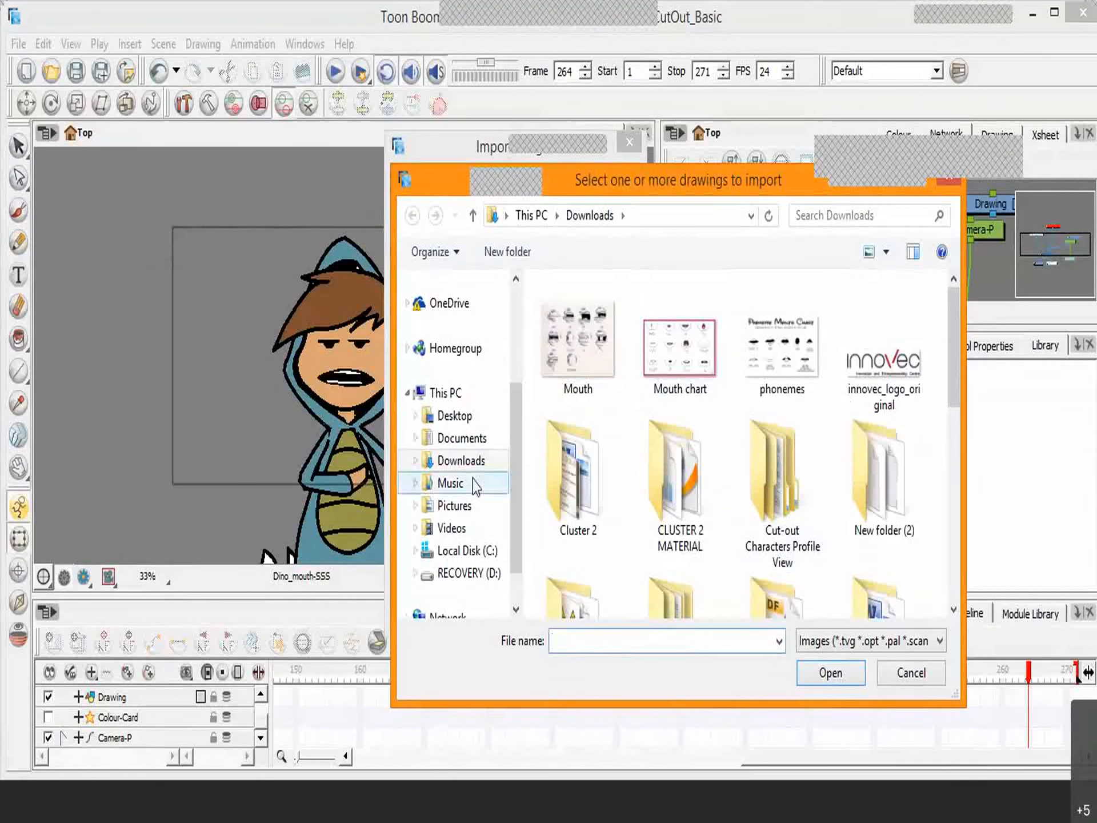
left_click(455, 508)
double_click(680, 337)
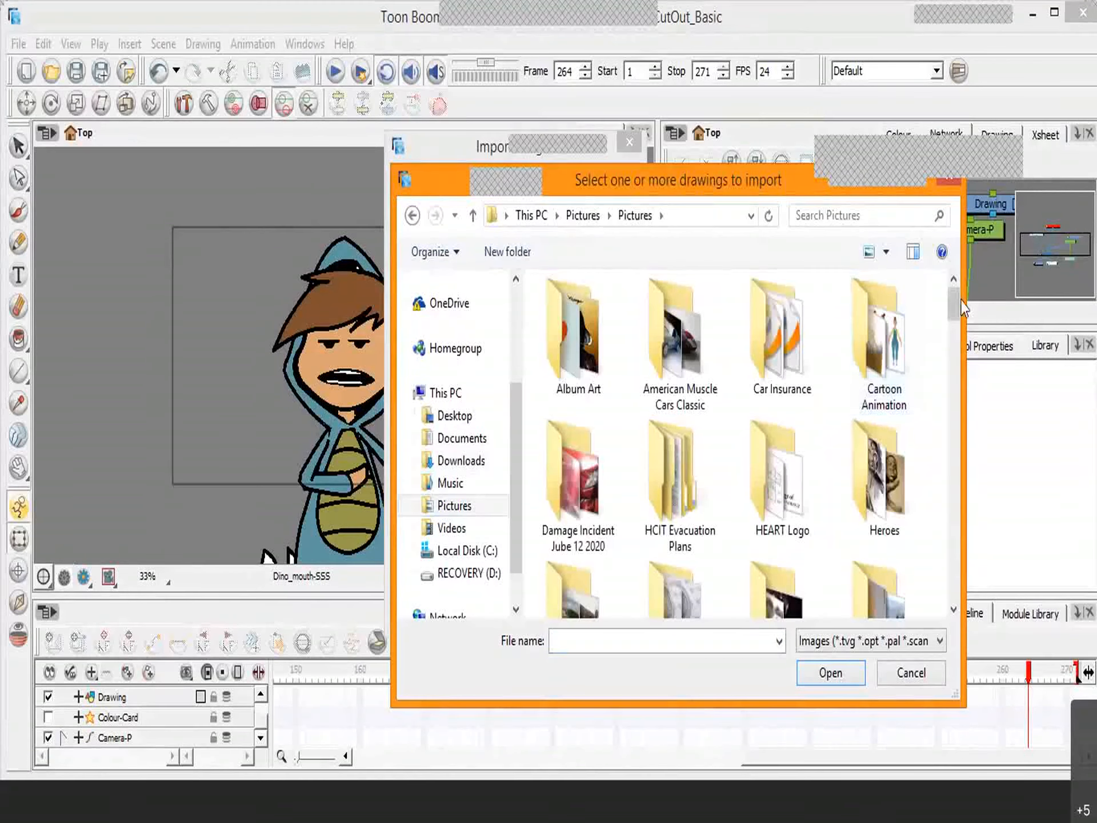
left_click_drag(954, 311, 960, 479)
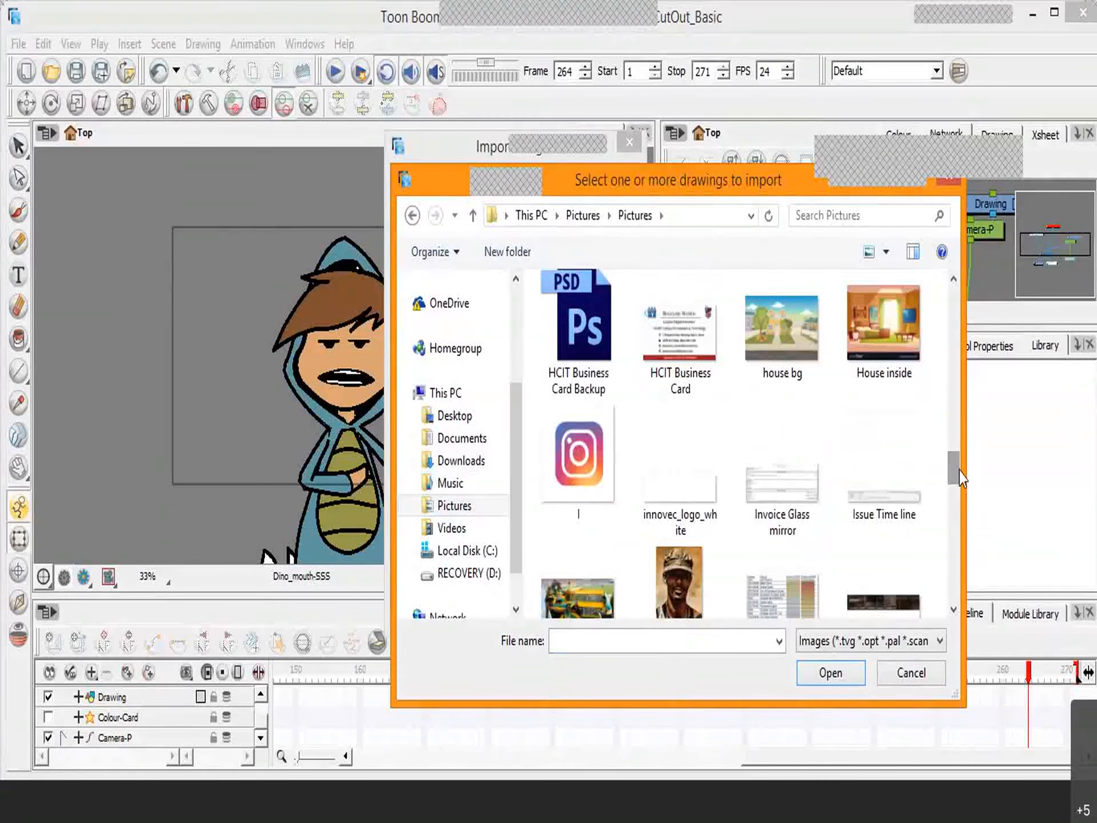
left_click(880, 366)
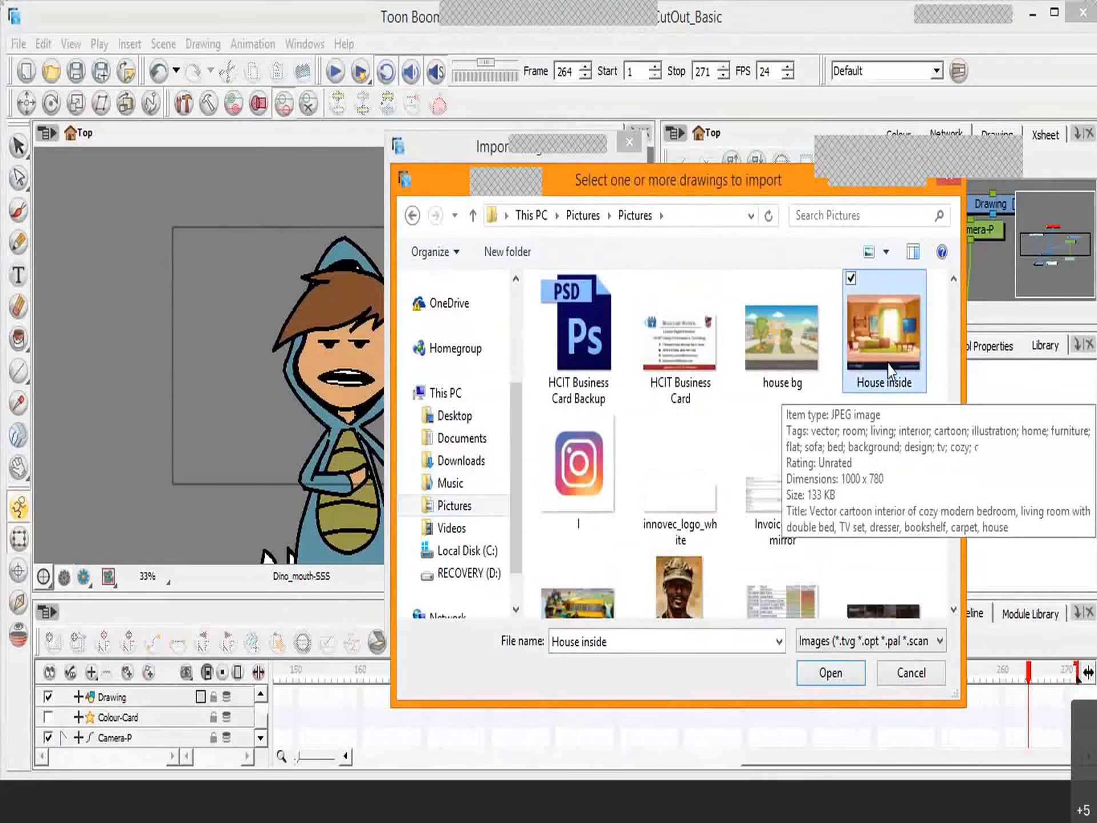
left_click(830, 673)
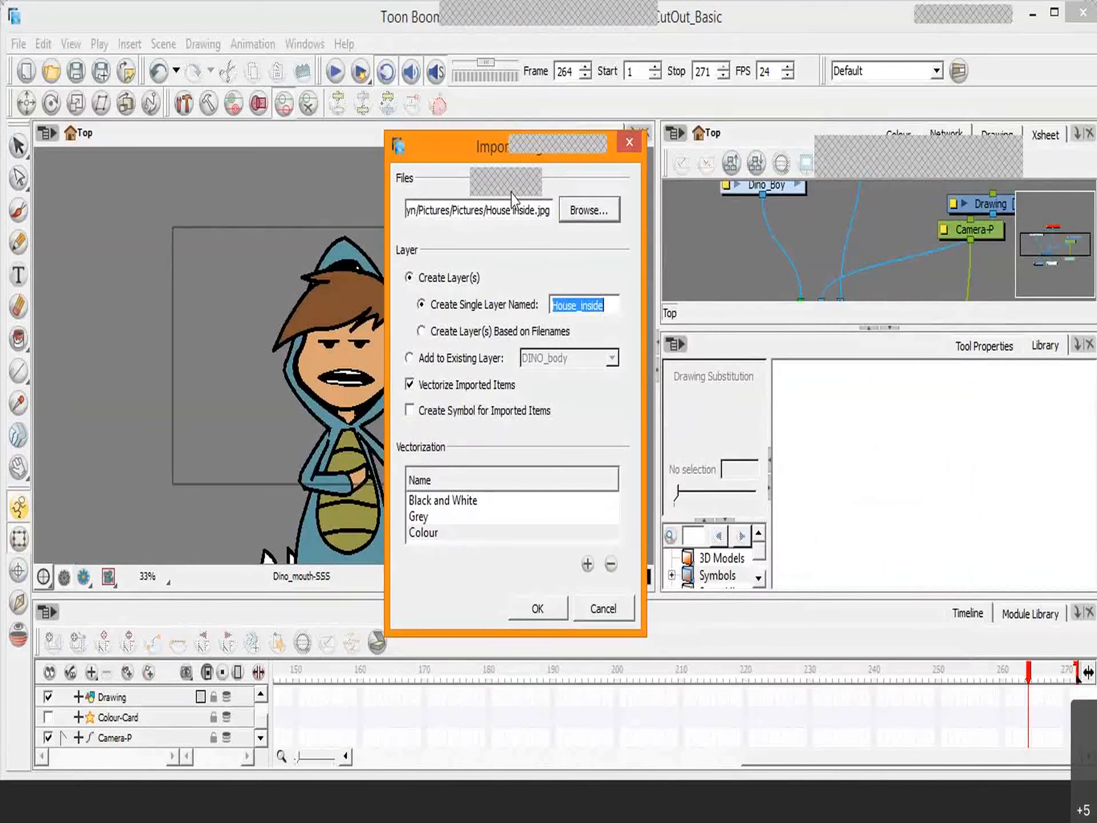
left_click(534, 611)
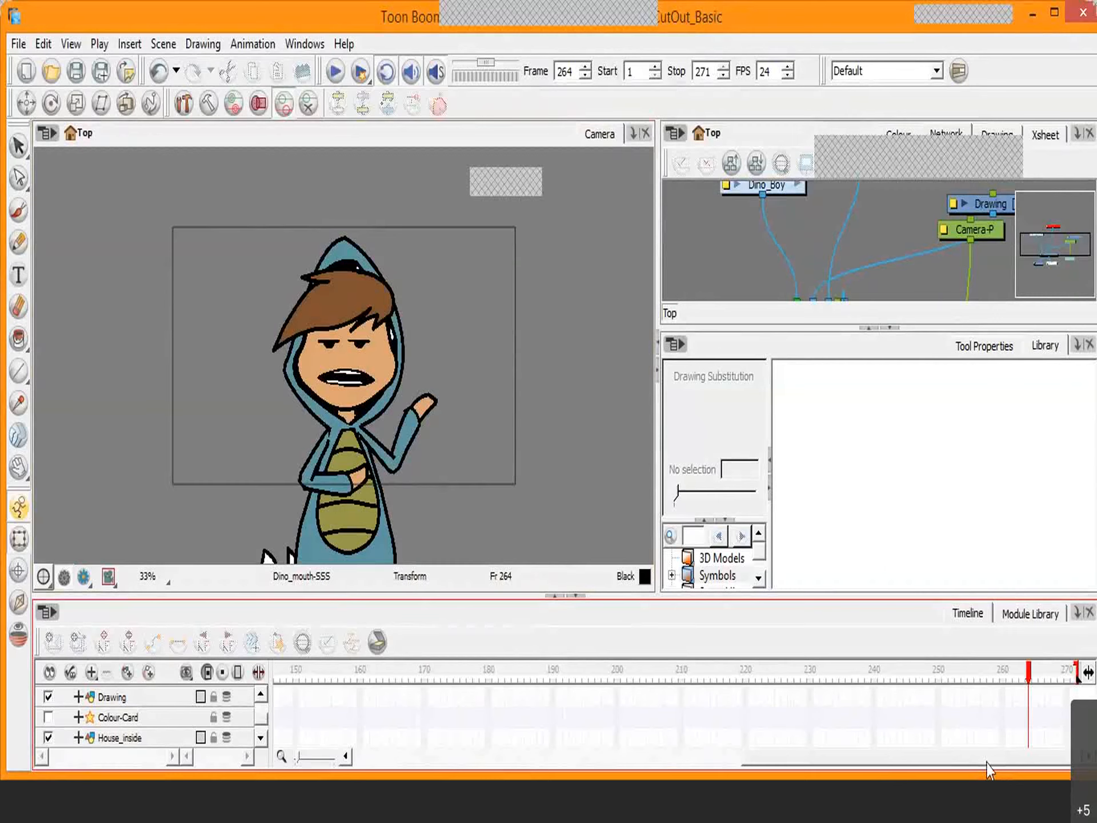
Step: Return the playhead to frame 1 and select the House_inside layer in the timeline
left_click_drag(990, 764, 525, 786)
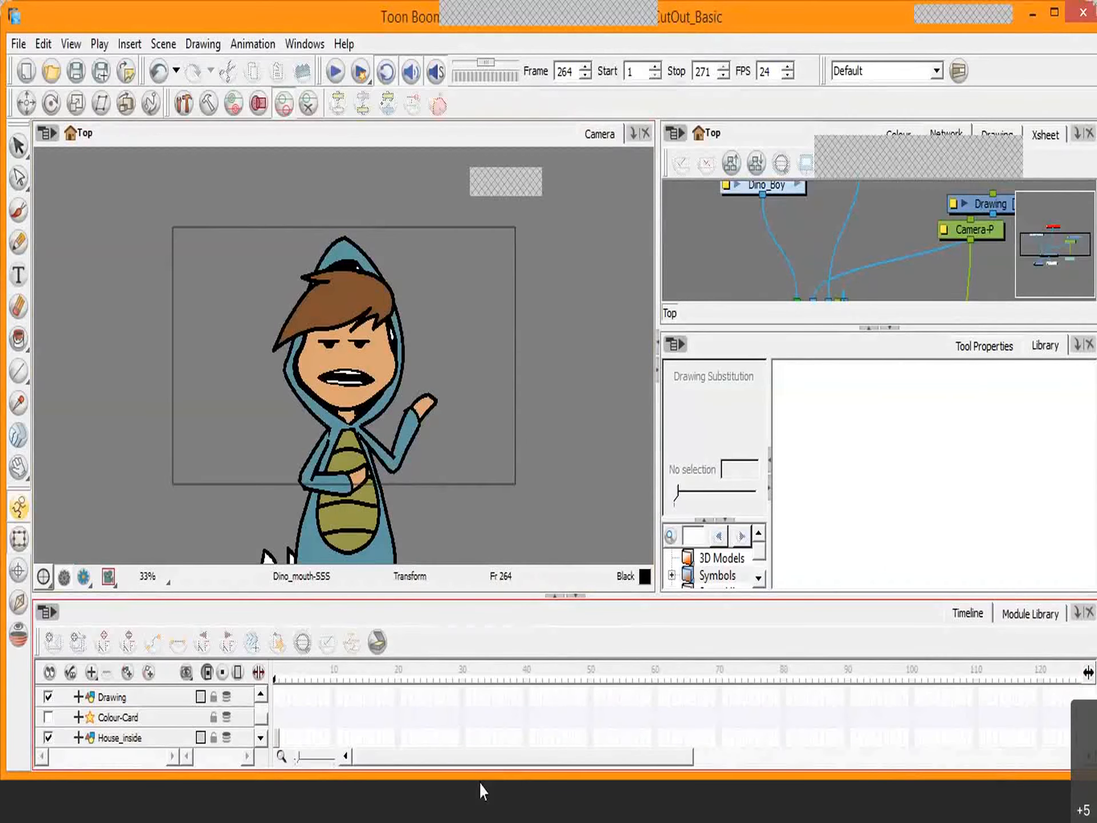
left_click(283, 675)
left_click_drag(283, 667, 263, 667)
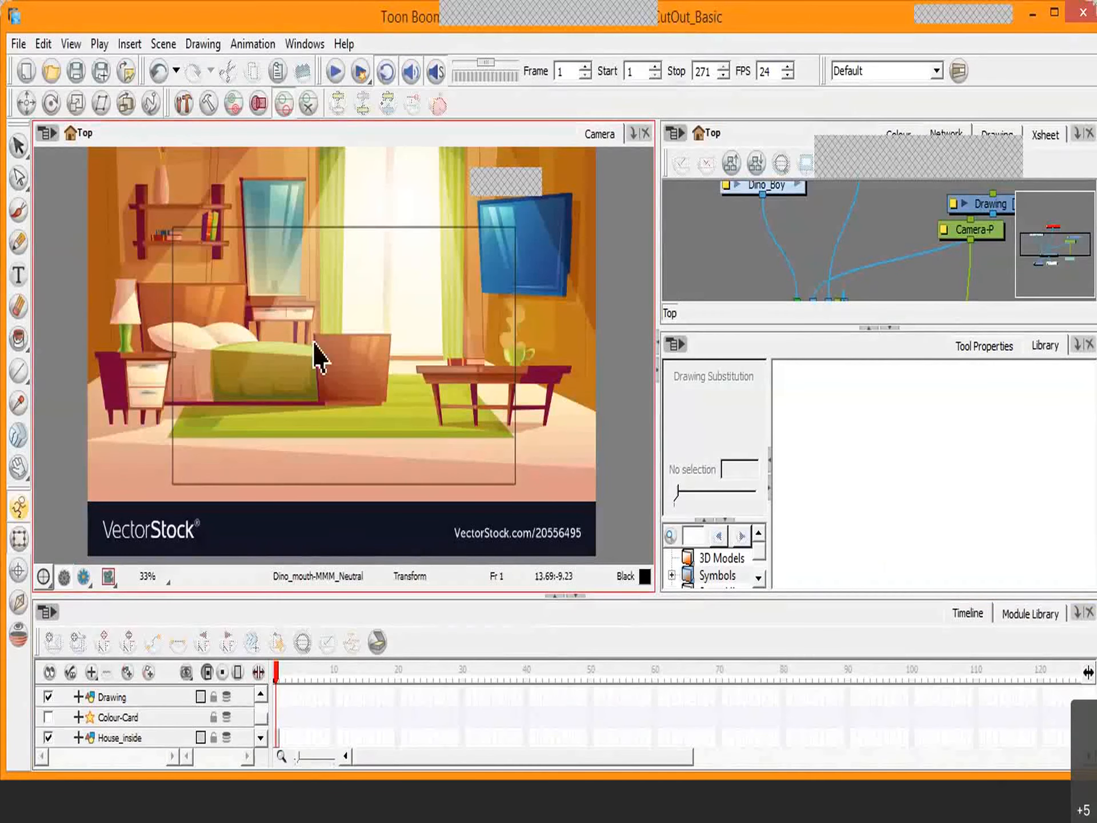
left_click(260, 739)
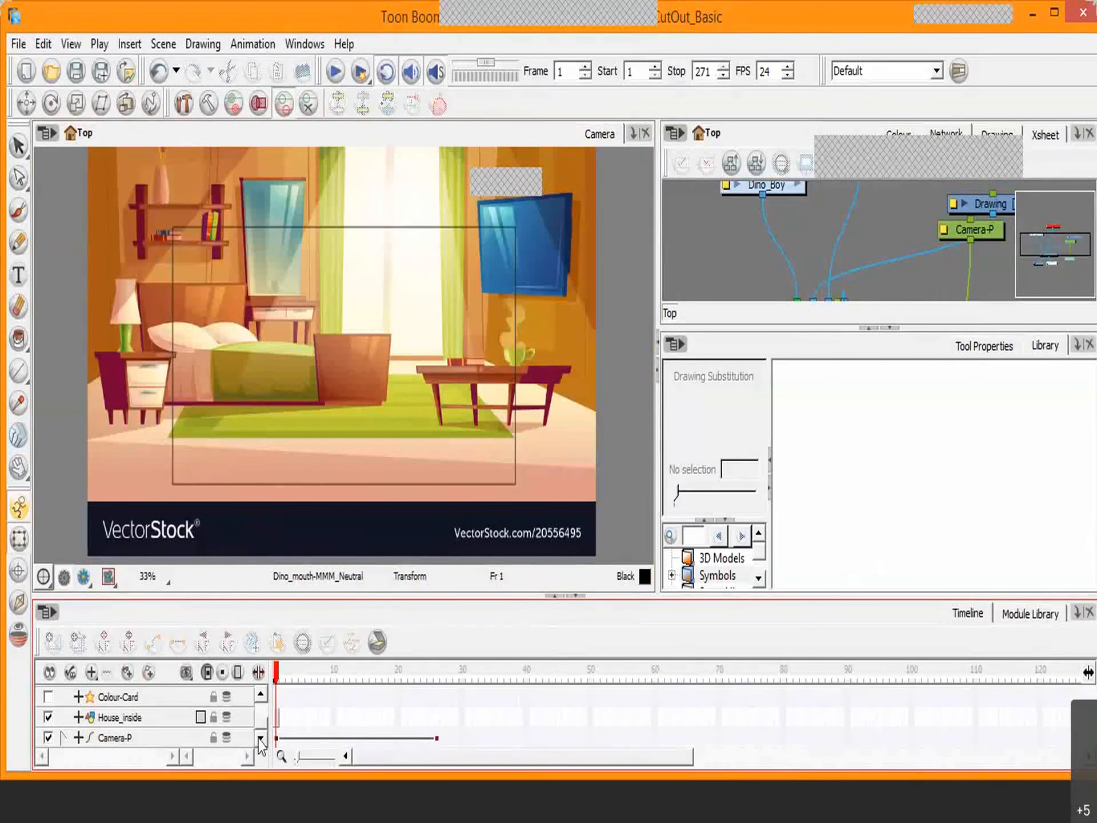
left_click(164, 719)
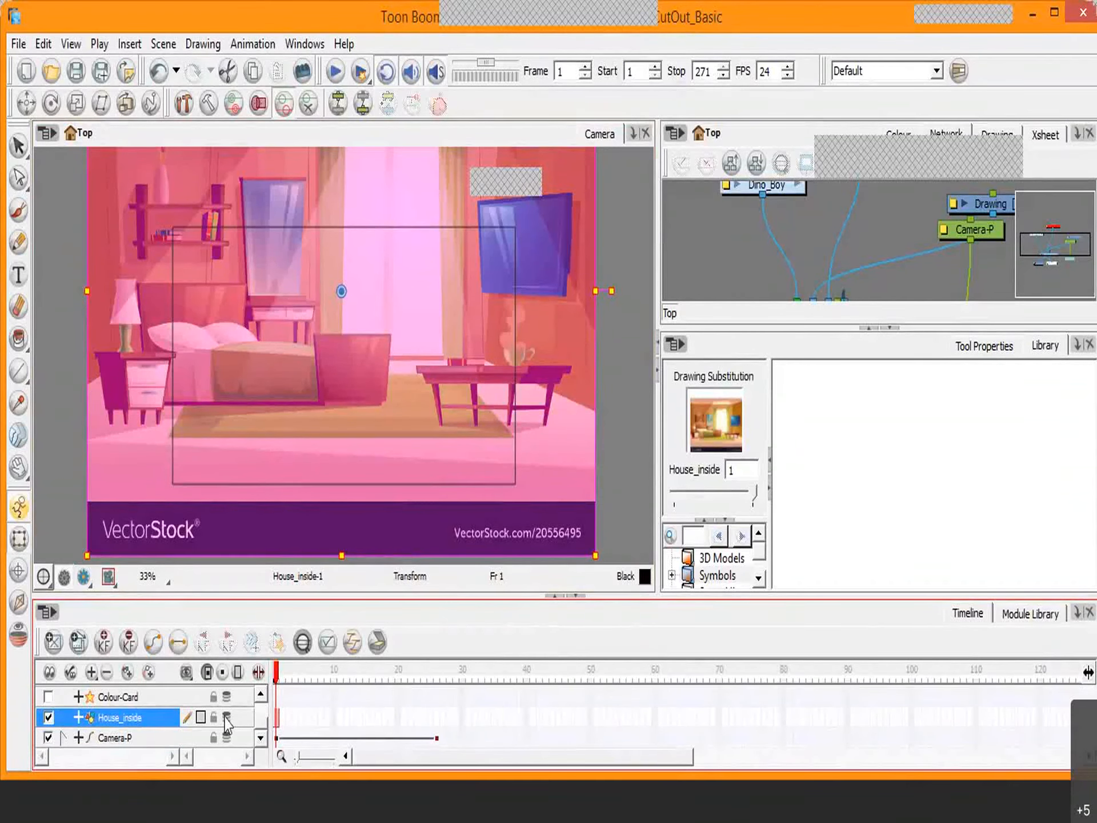
Step: Advance to frame 3 to check the background there, and select the whole dinosaur boy character from its leg
left_click(130, 531)
left_click_drag(277, 671, 278, 671)
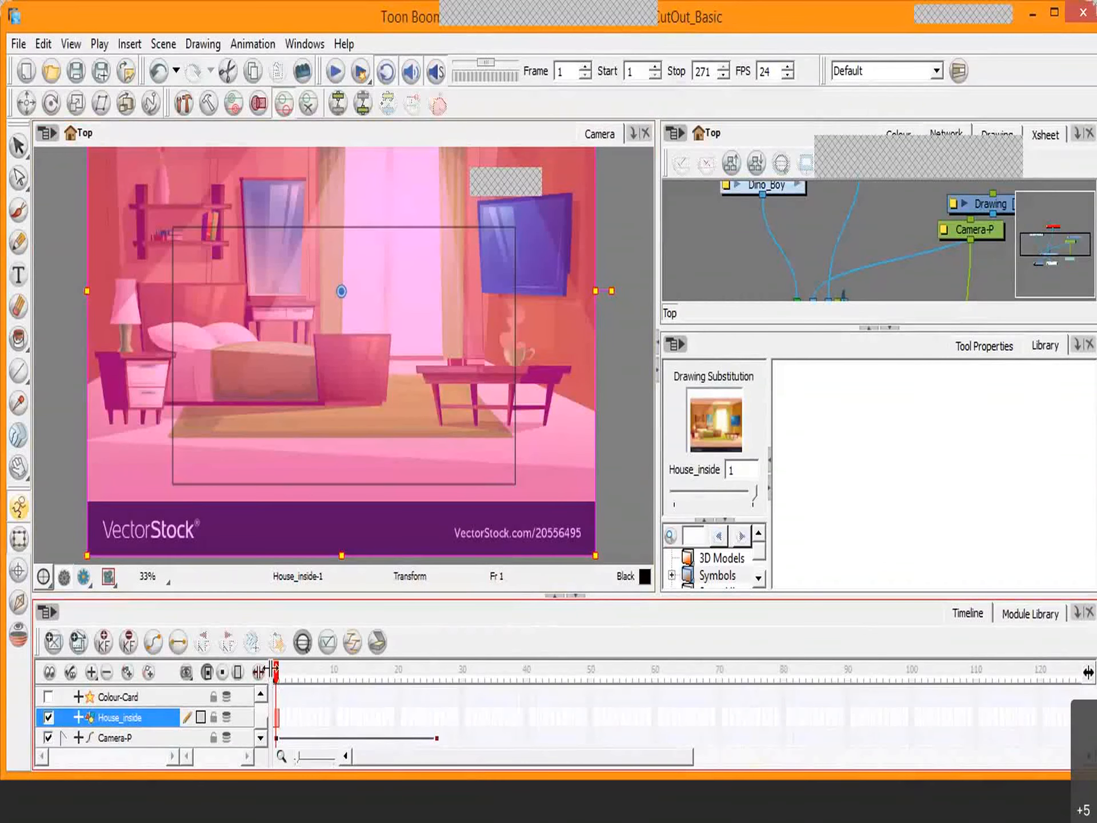
left_click_drag(277, 671, 288, 671)
left_click(327, 502)
left_click(326, 492)
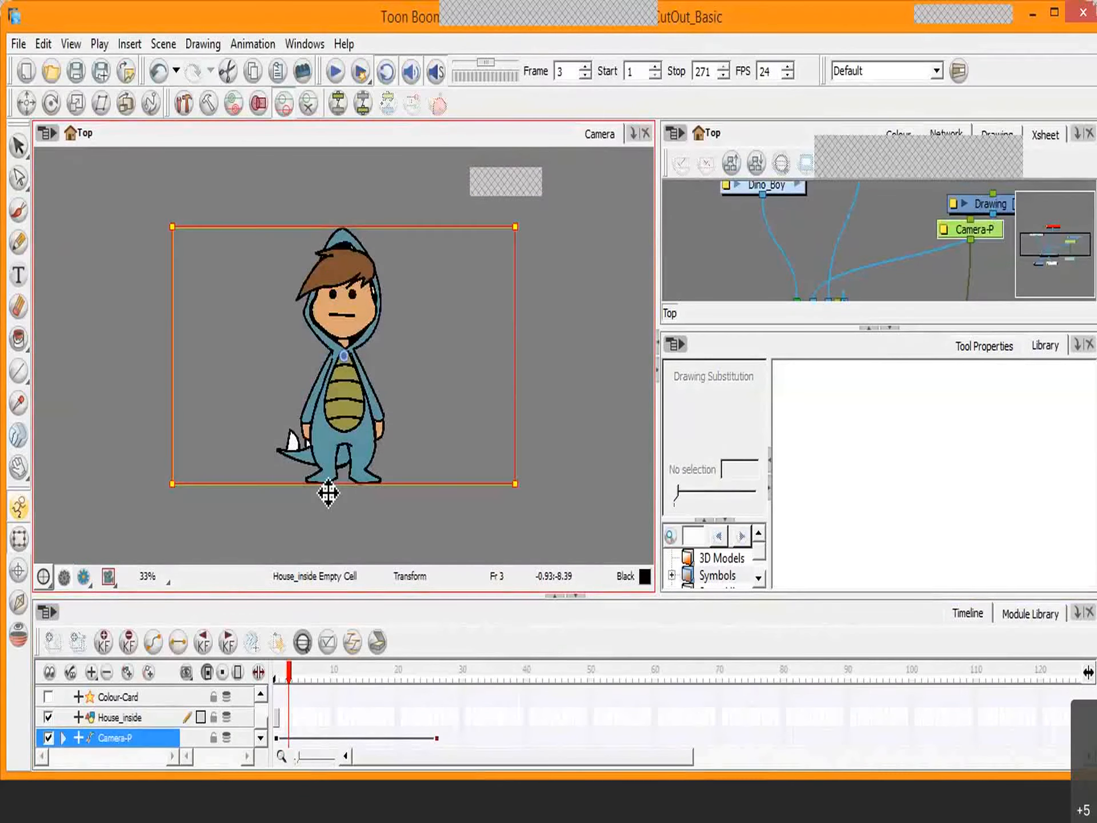
left_click(318, 475)
key("b")
key("b")
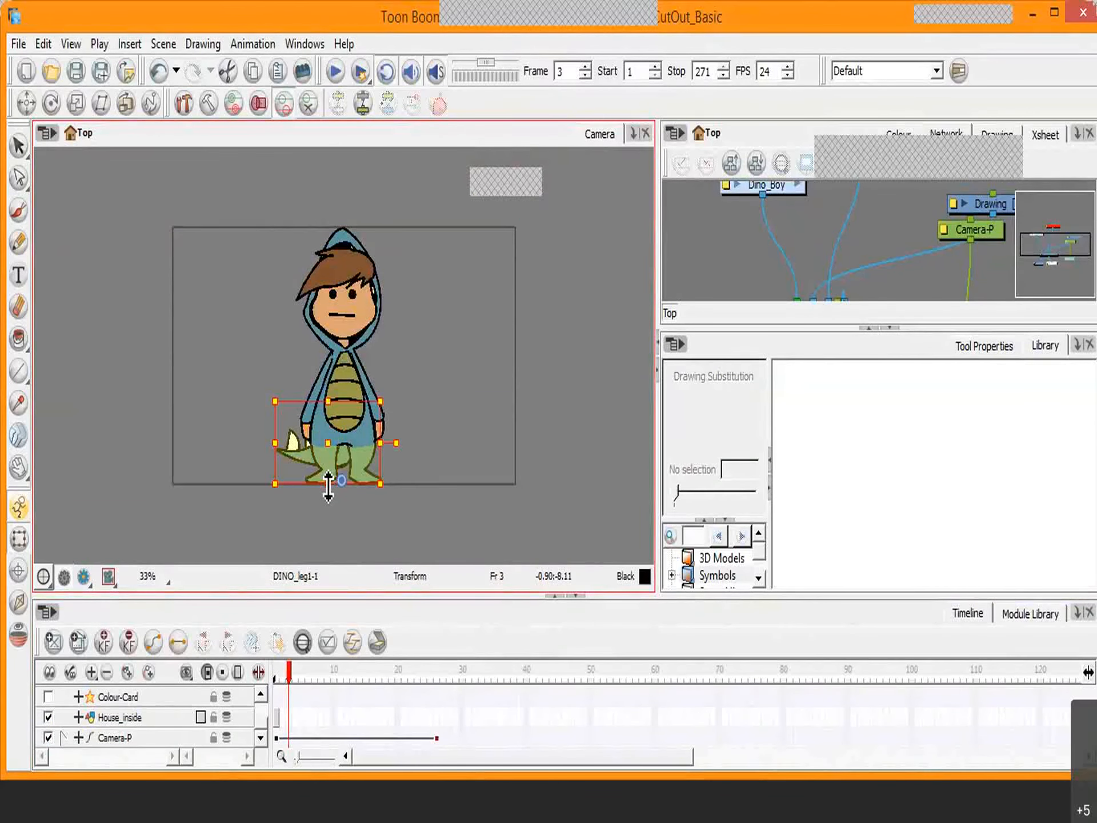
key("b")
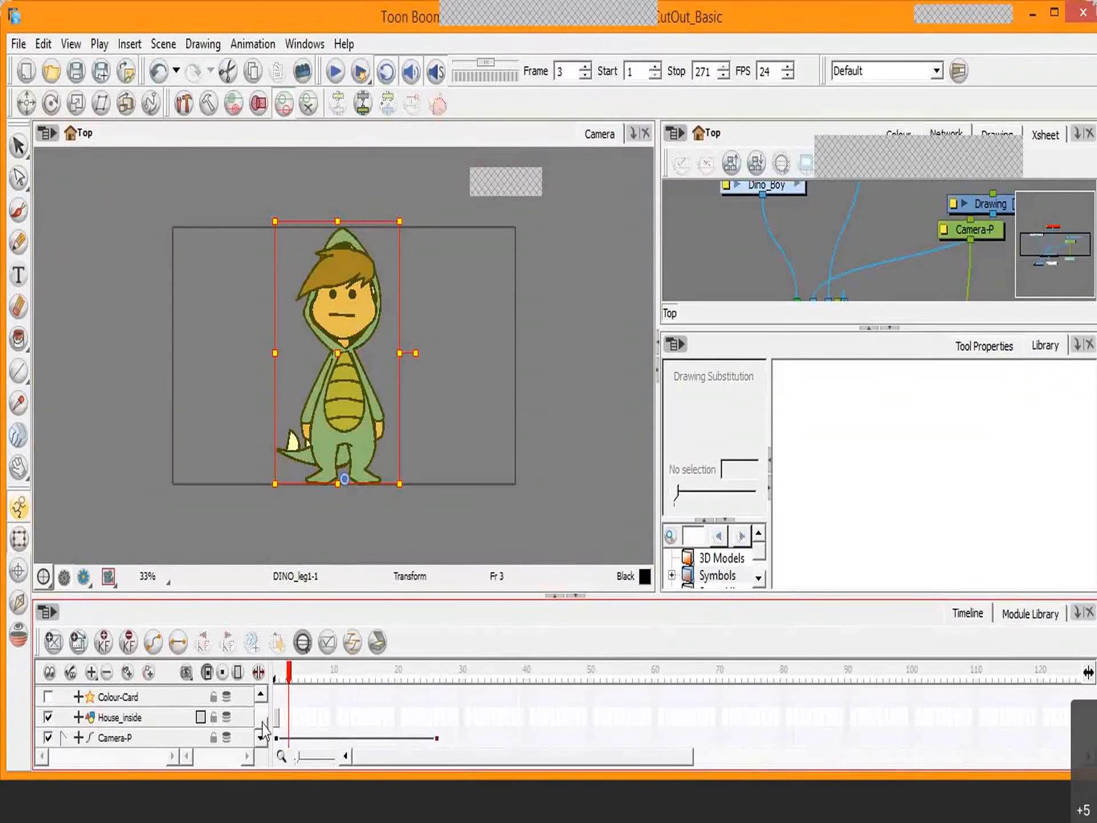
Step: Select the House_inside layer in the timeline again and bring the playhead back to frame 1
scroll(266, 729, "up", 3)
scroll(264, 703, "down", 3)
scroll(266, 698, "up", 3)
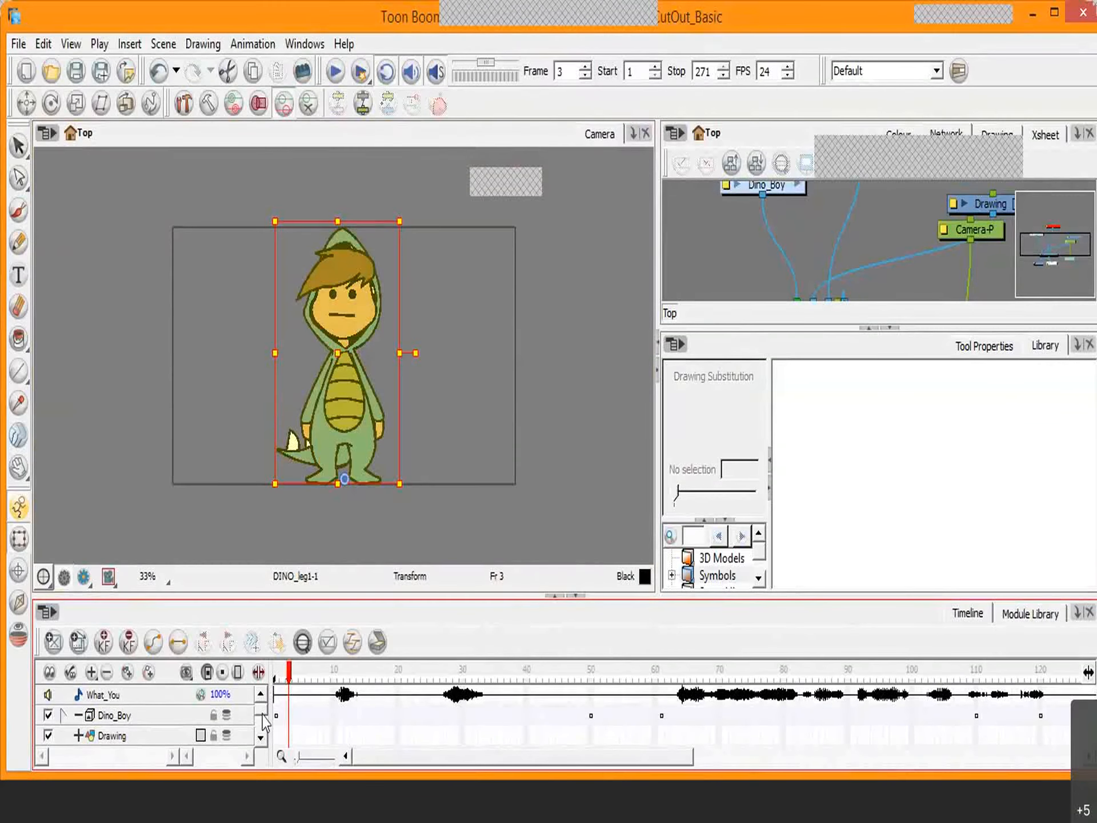
scroll(264, 735, "down", 3)
left_click(128, 716)
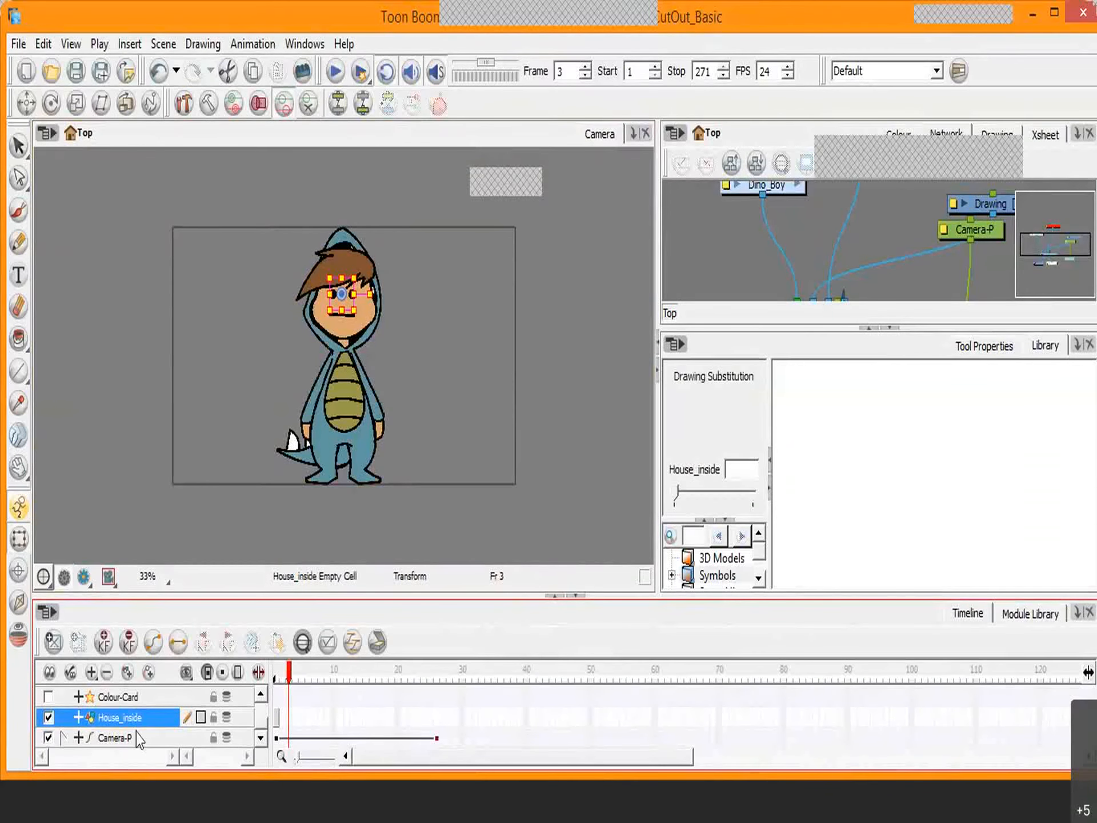
left_click_drag(293, 680, 264, 693)
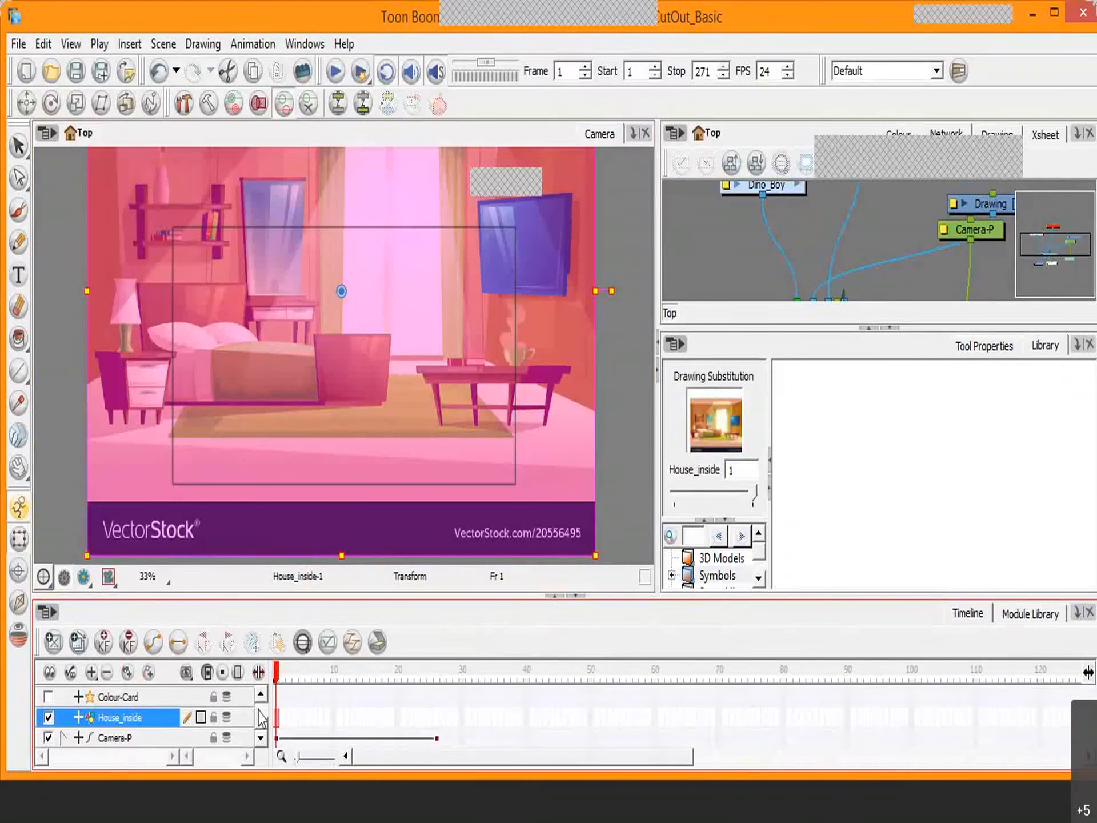
Step: Go to frame 2 and select the whole dinosaur boy character from its body
left_click_drag(261, 726, 262, 698)
left_click(283, 666)
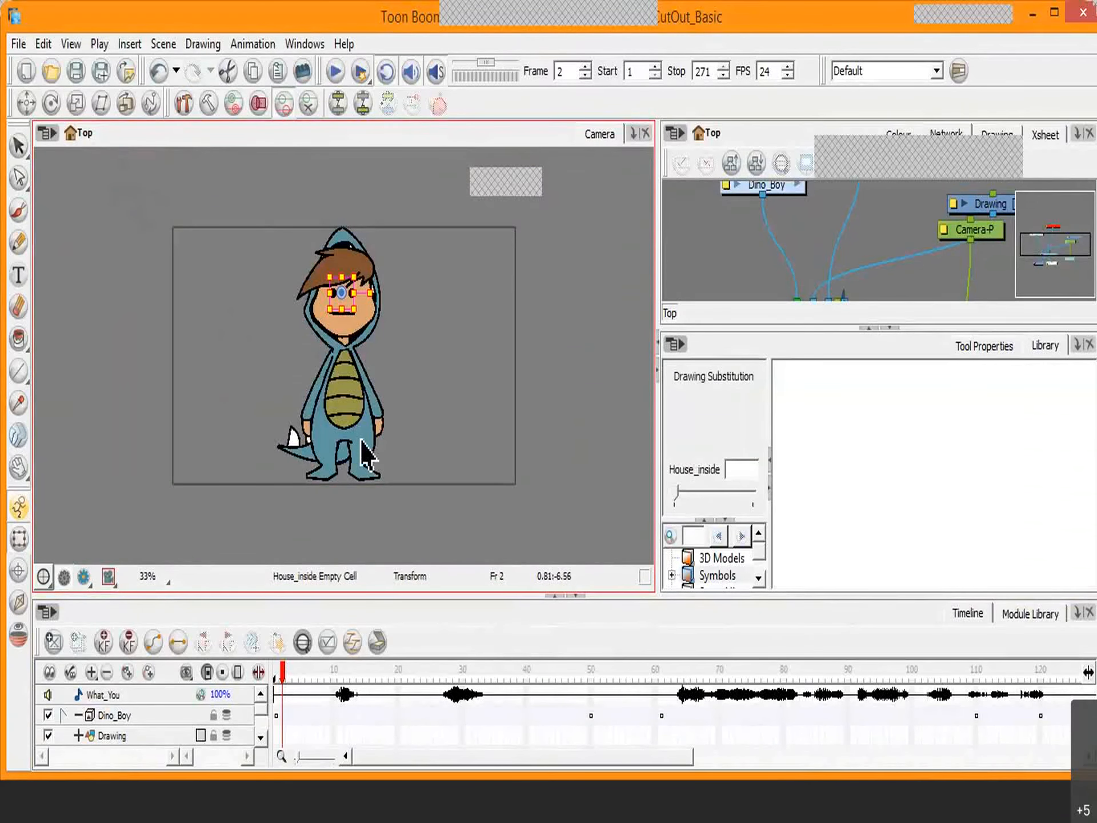
left_click(361, 440)
key("Escape")
left_click(361, 440)
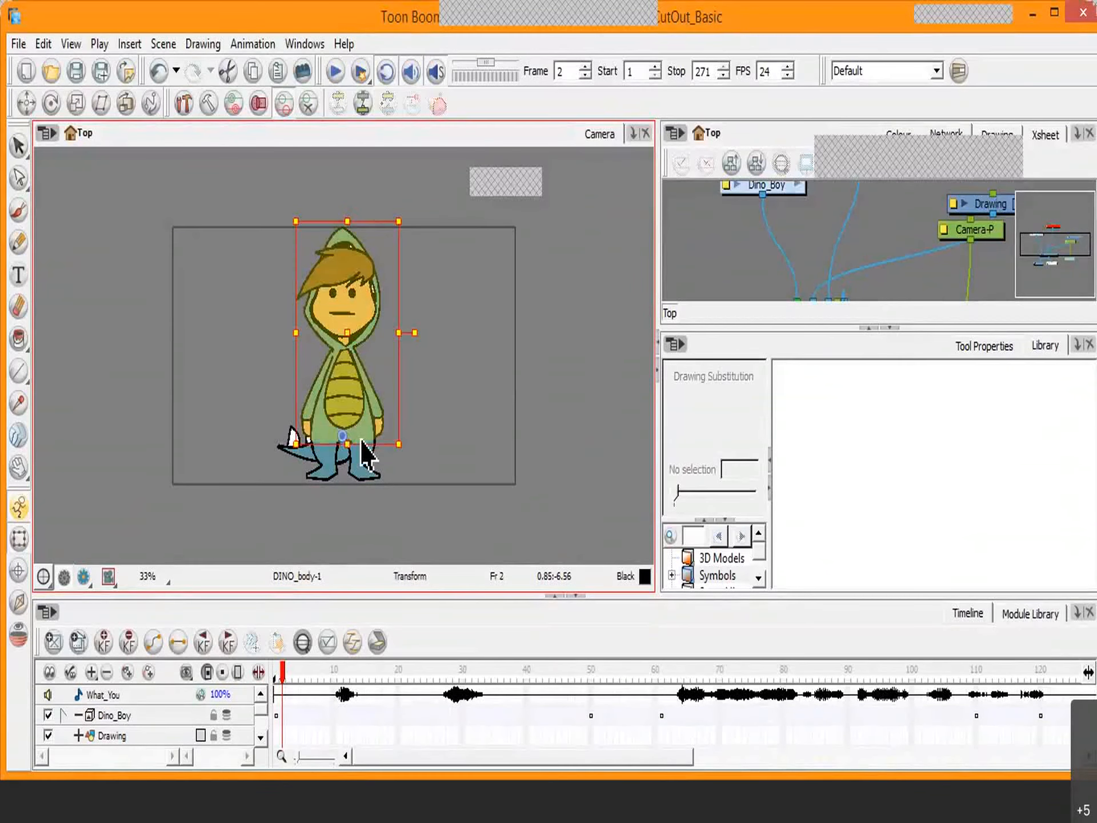
key("b")
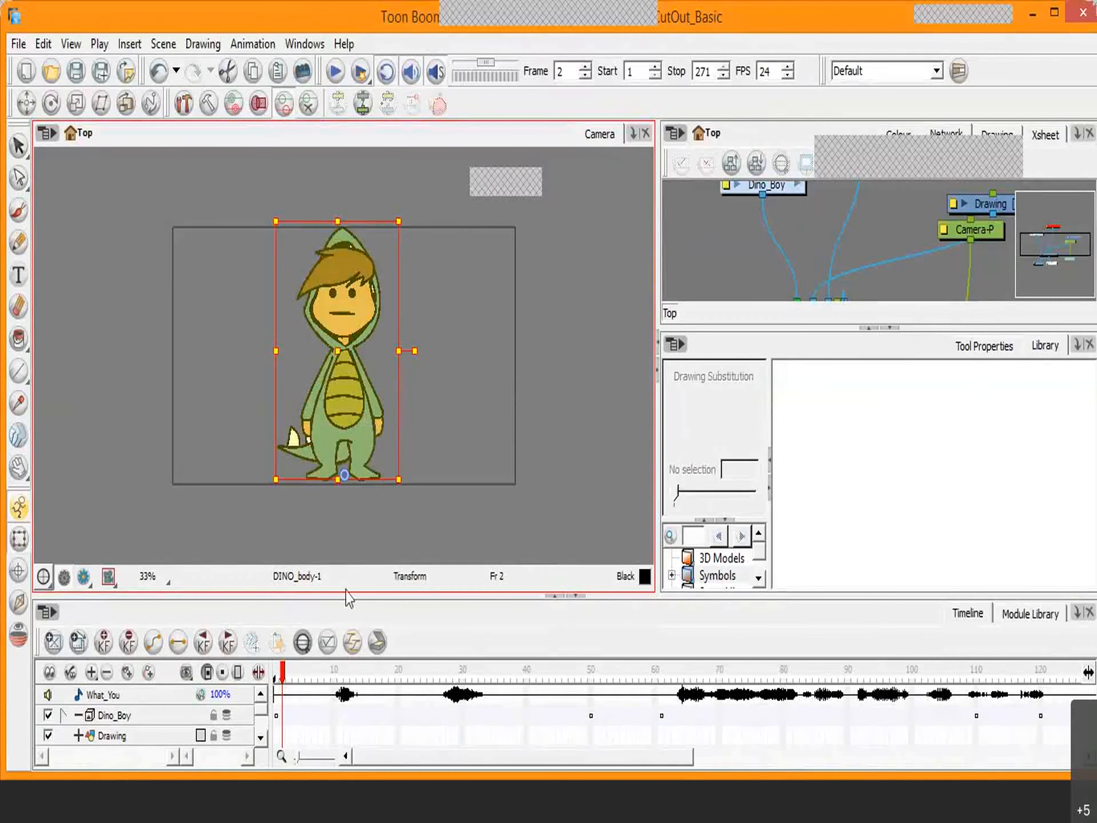
Step: Return to frame 1 and select the Dino_Boy layer in the timeline
left_click(277, 676)
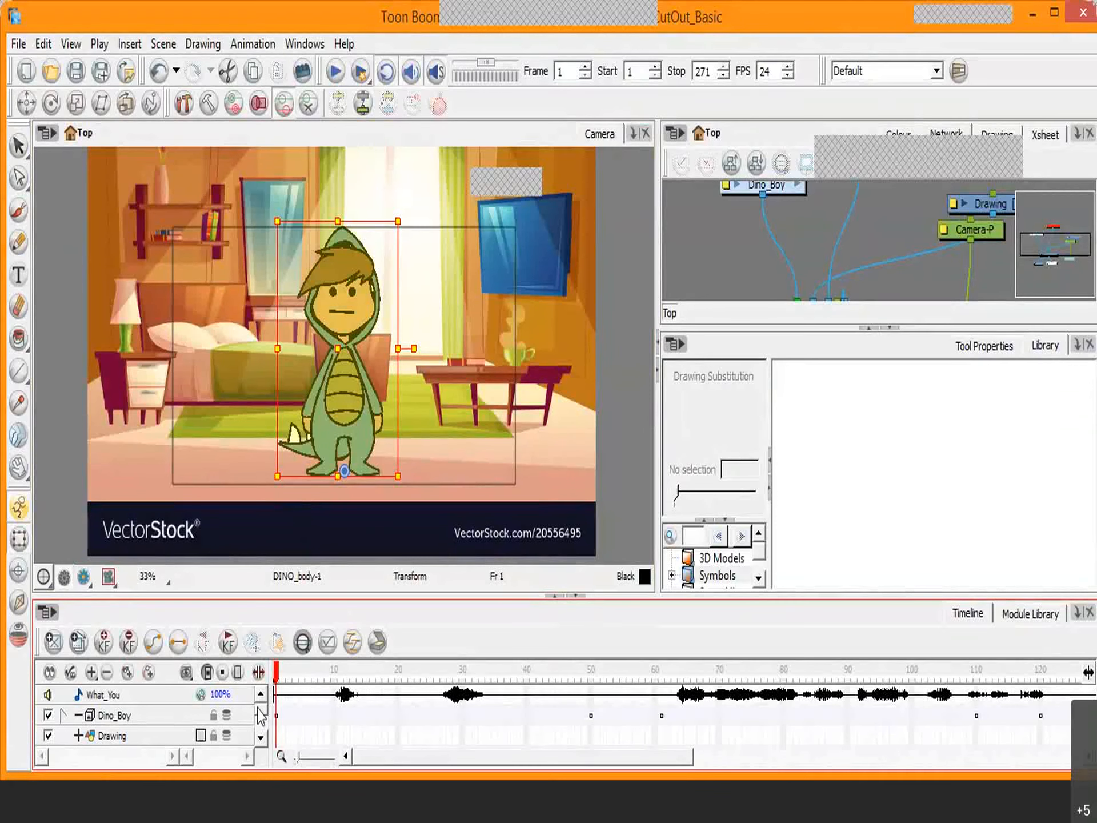
left_click(119, 717)
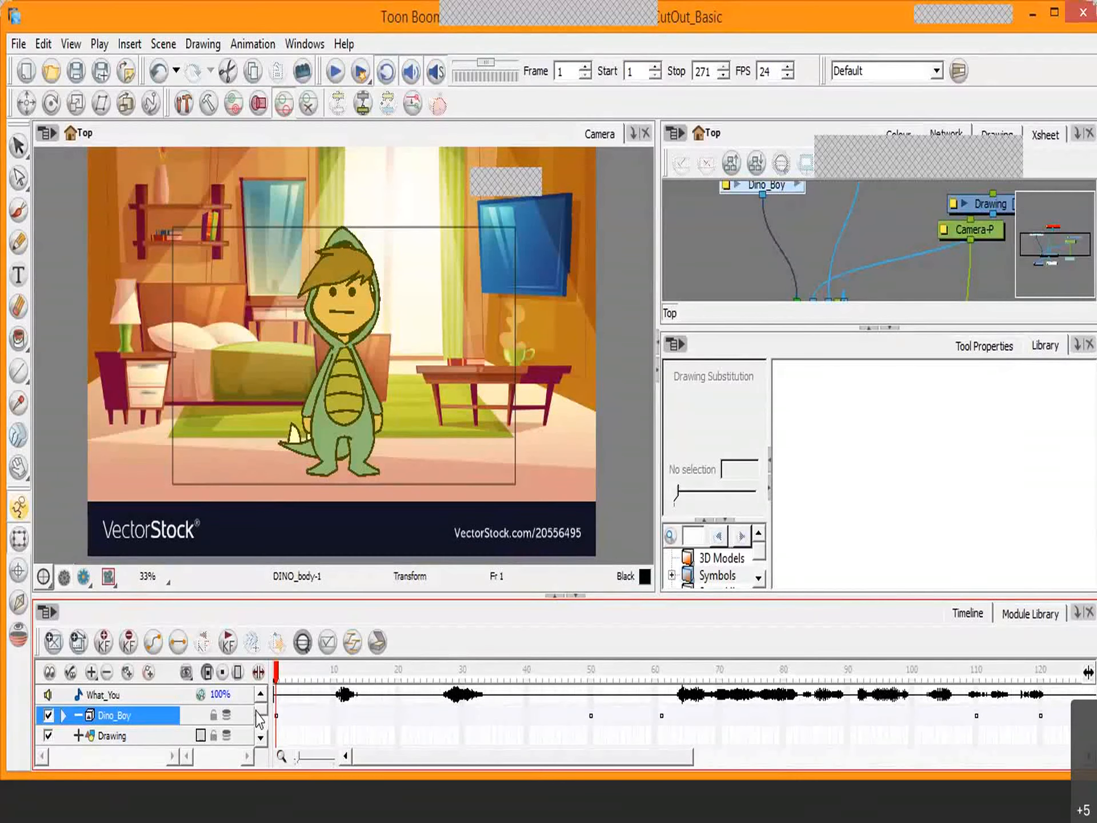
scroll(261, 731, "down", 2)
scroll(260, 755, "up", 3)
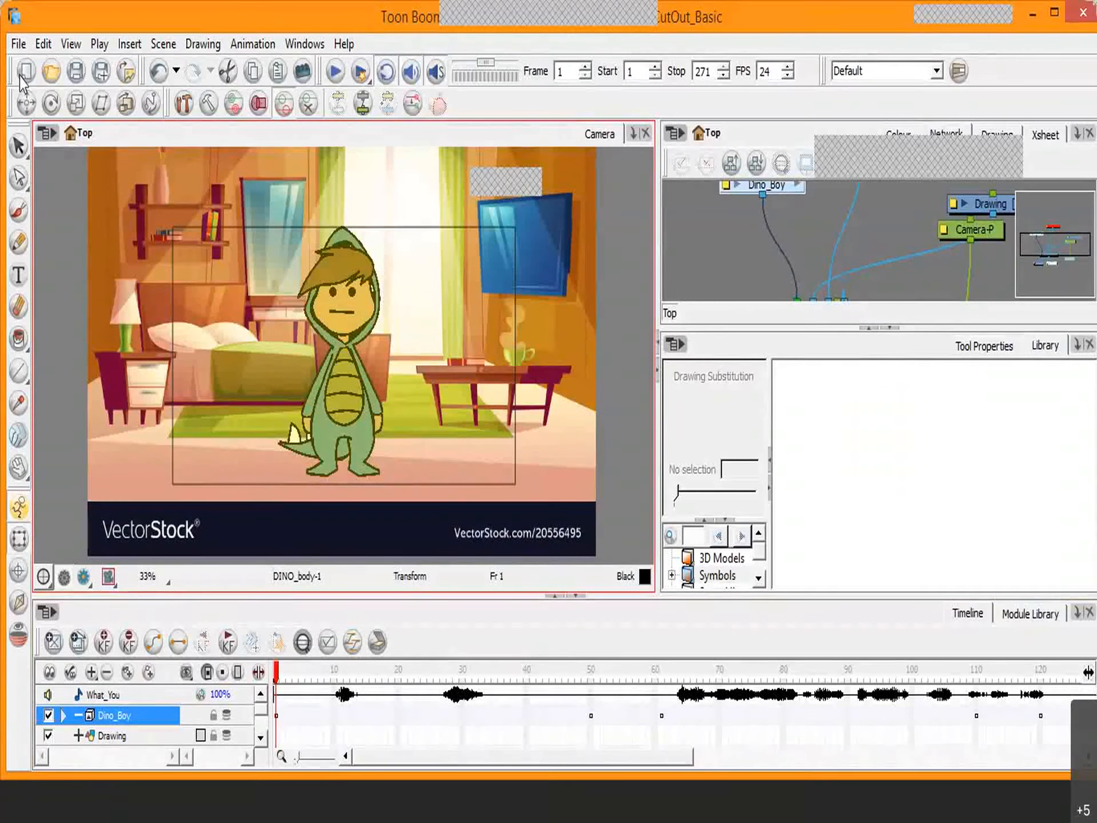
Step: Pick the room background with the Select tool and nudge it slightly left and down behind the character
left_click(18, 145)
left_click(140, 371)
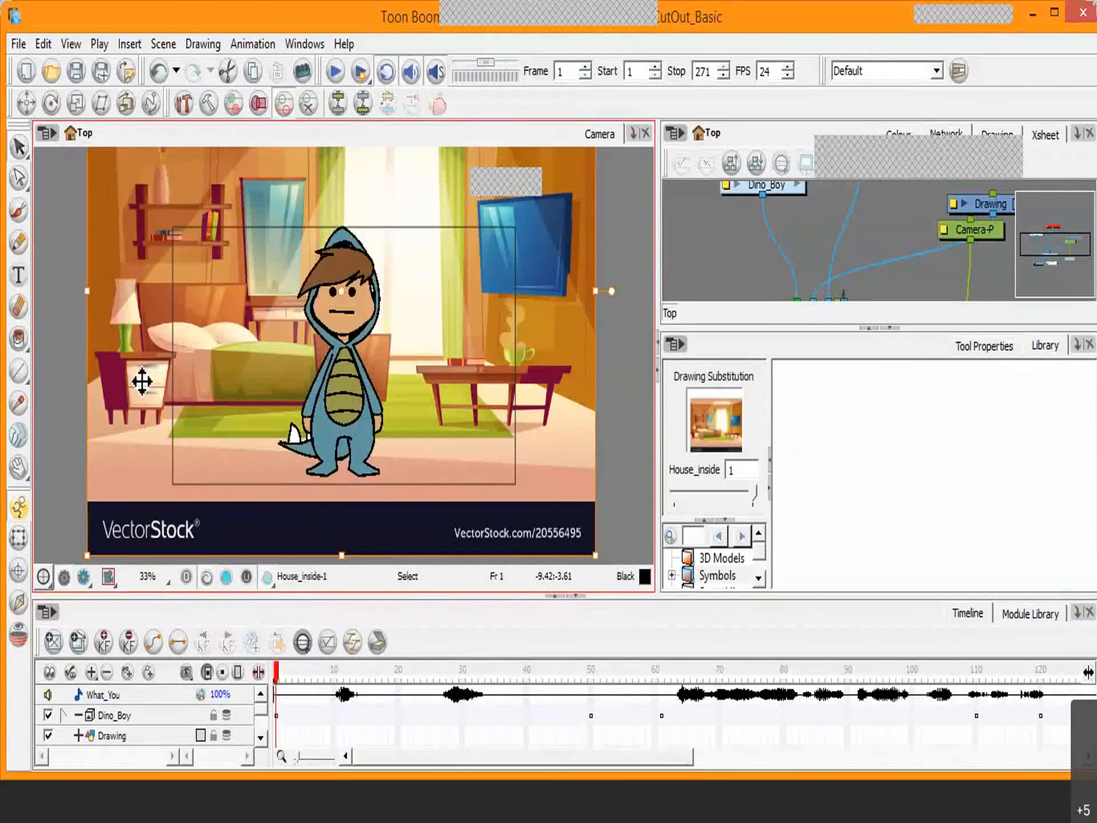
key("Right")
key("Right")
key("Right")
key("Right")
key("Right")
key("Right")
key("Right")
key("Right")
key("Right")
key("Right")
key("Right")
key("Right")
key("Right")
key("Right")
key("Right")
key("Right")
key("Right")
key("Right")
key("Right")
key("Right")
key("Right")
key("Right")
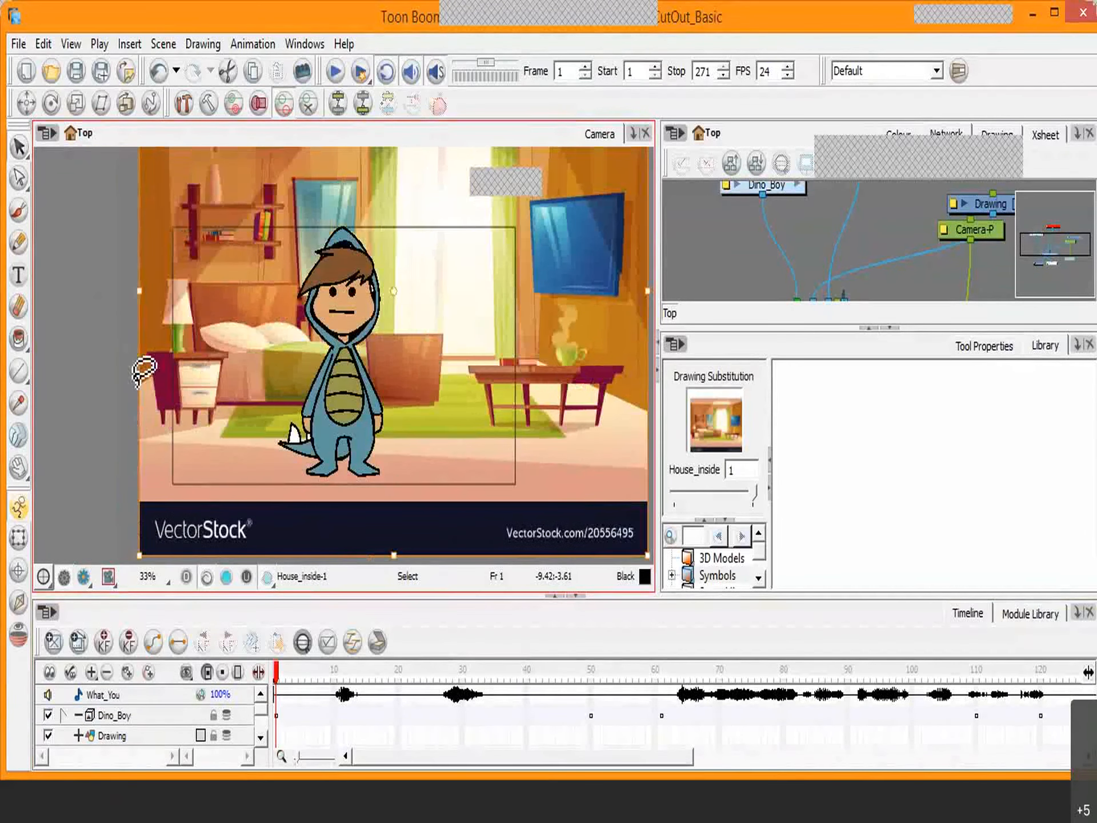
key("Left")
key("Left")
key("Left")
key("Left")
key("Left")
key("Left")
key("Left")
key("Left")
key("Left")
key("Left")
key("Left")
key("Left")
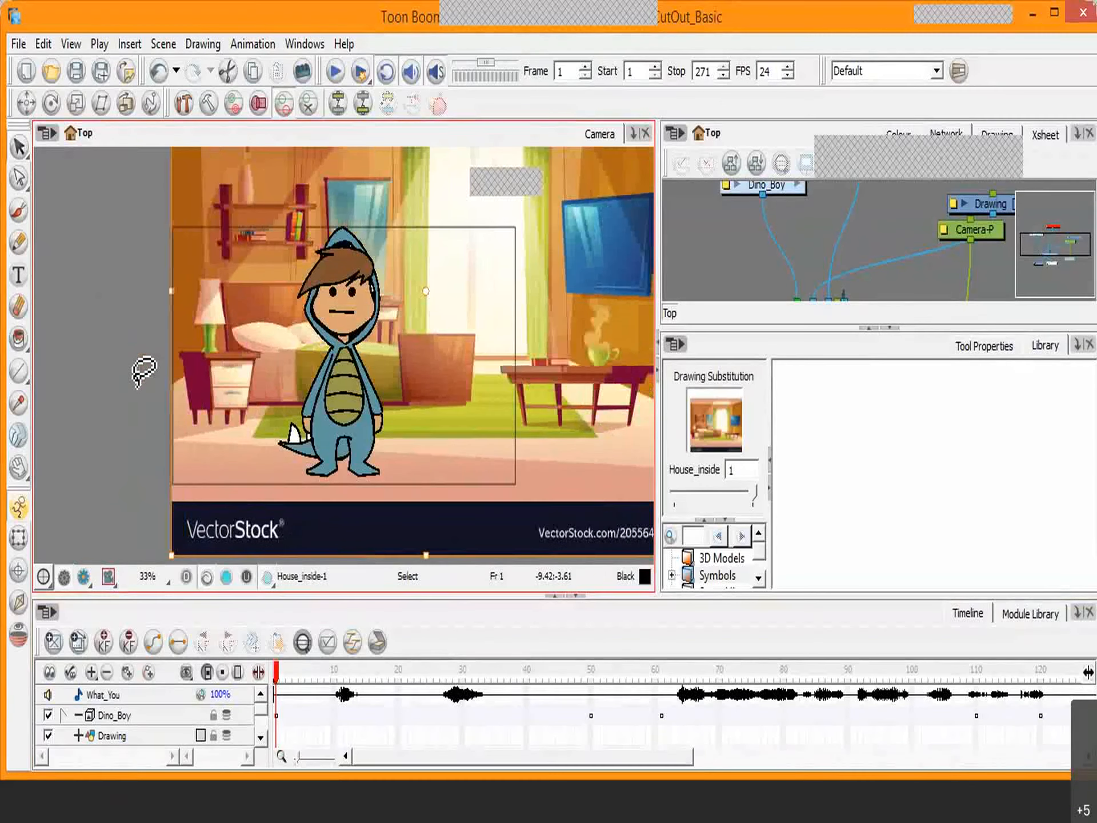
key("Down")
key("Down")
key("Down")
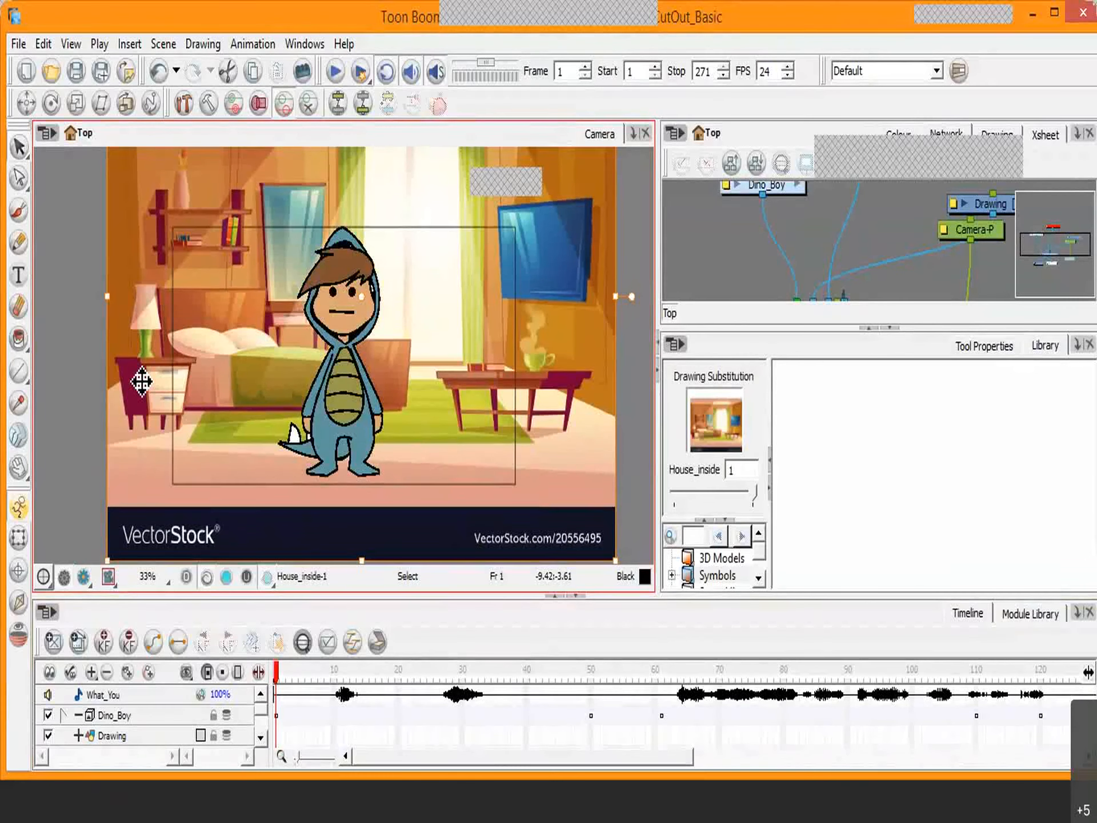
key("Down")
key("Down")
key("Down")
key("Left")
key("Left")
key("Left")
key("Left")
key("Left")
key("Left")
key("Left")
key("Left")
key("Left")
key("Left")
key("Left")
key("Left")
key("Left")
key("Left")
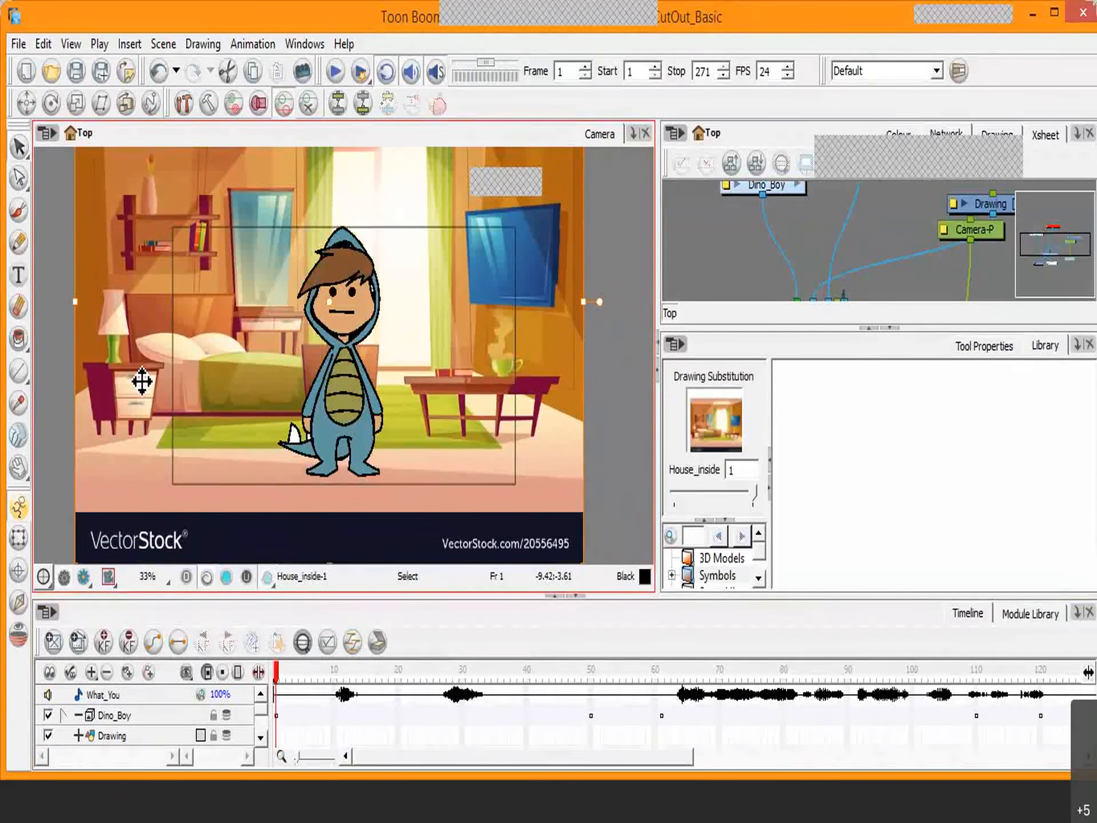
key("Left")
key("Left")
key("Left")
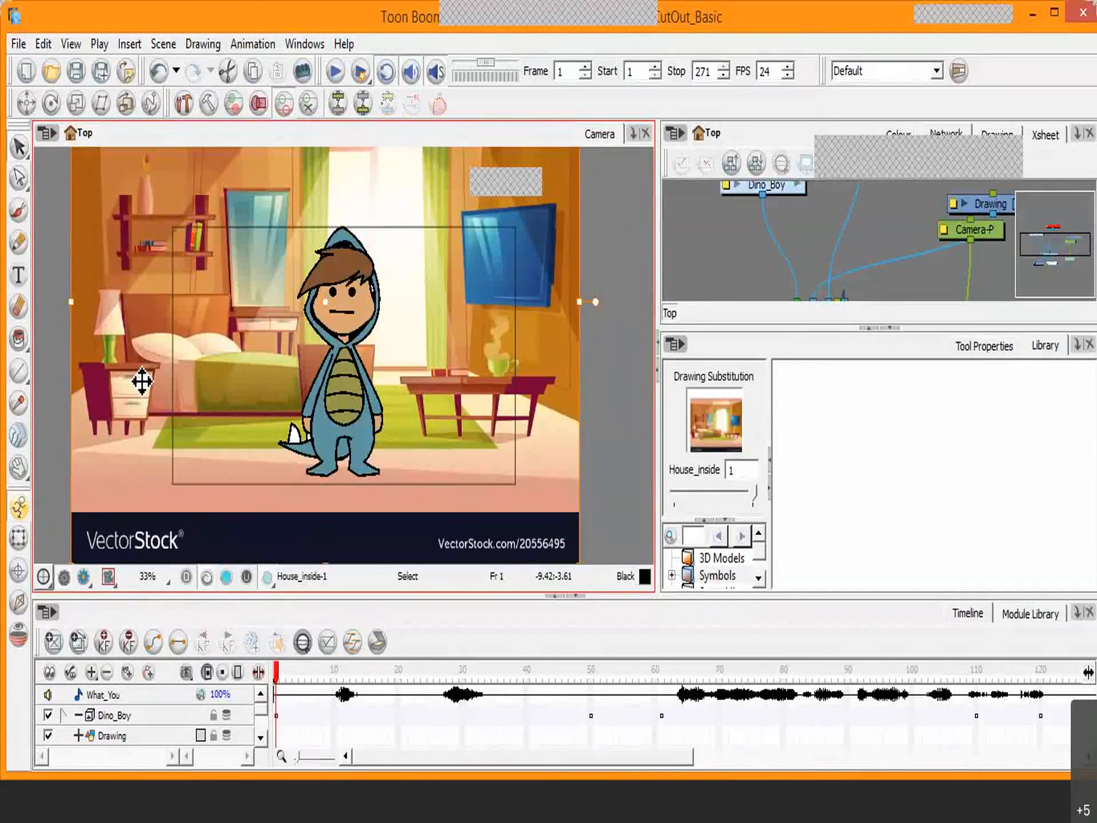
Step: Mask everything outside the camera frame and nudge the room background slightly further down
left_click(103, 578)
left_click(163, 342)
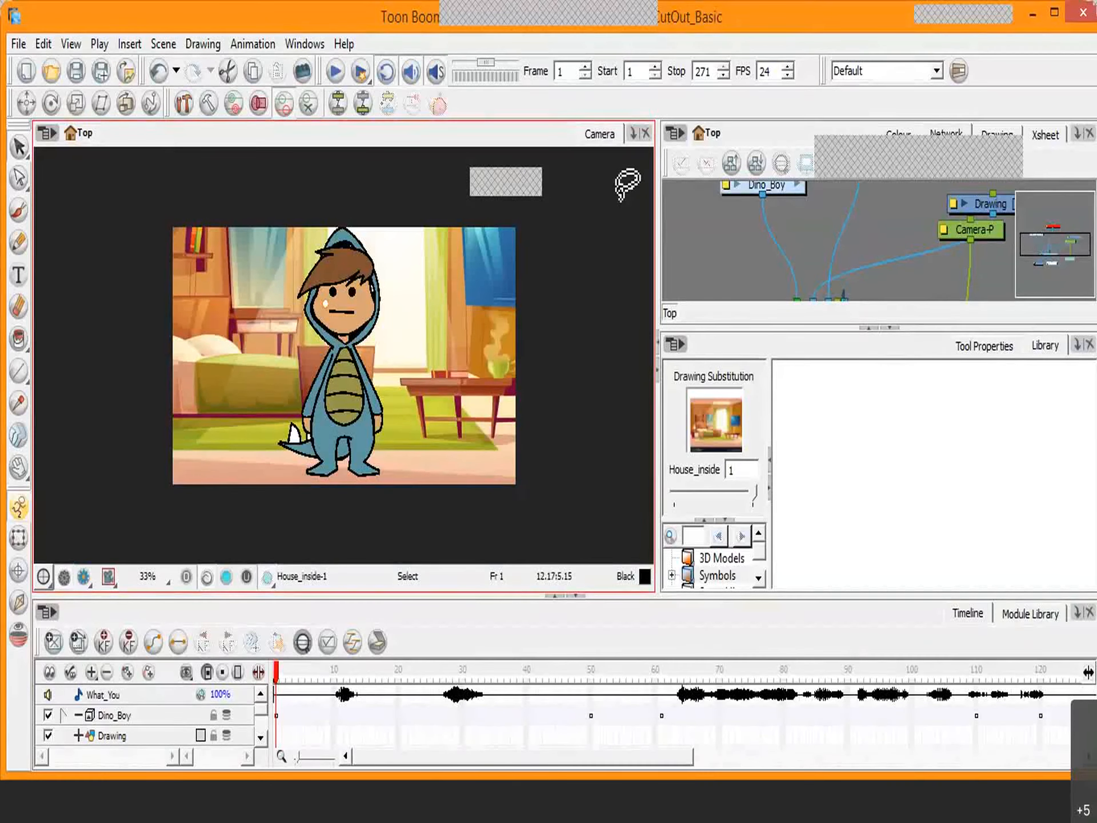
key("Down")
key("Down")
key("Down")
key("Down")
key("Down")
key("Down")
key("Down")
key("Down")
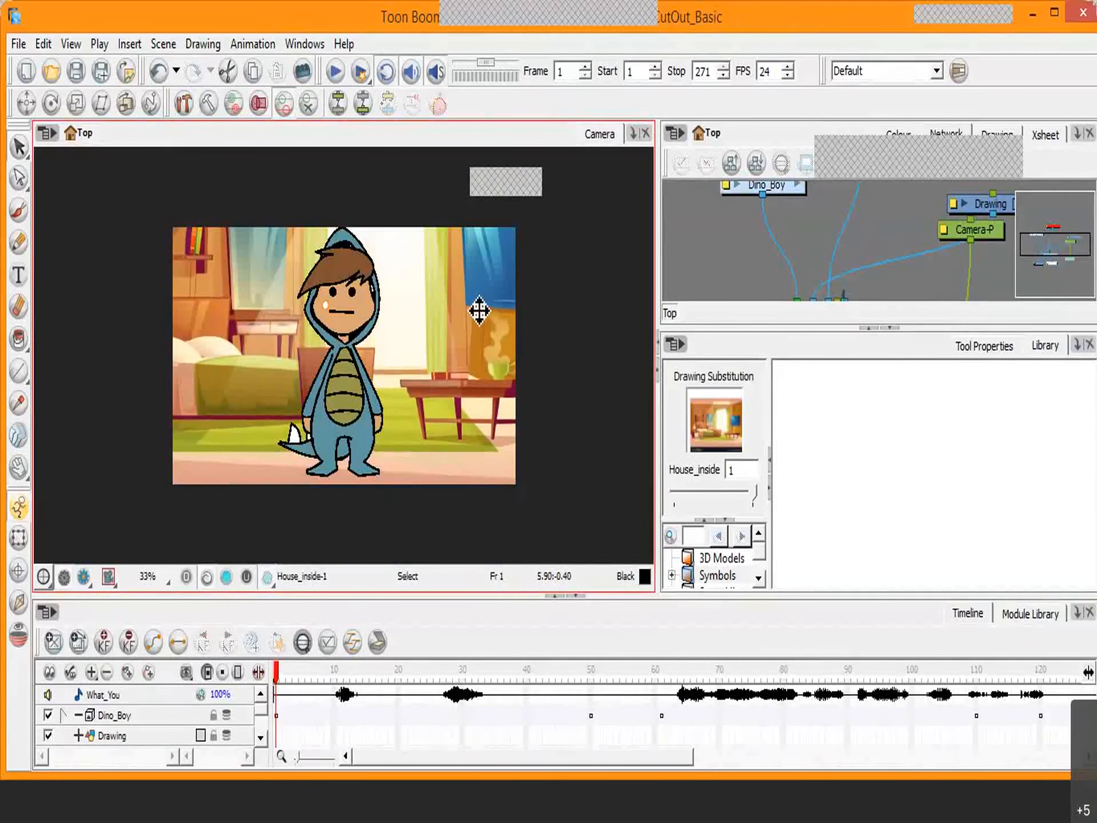
Step: Nudge the room background further down behind the character until the upper edge of the blue wall picture is inside the camera frame
key("Down")
key("Down")
key("Down")
key("Down")
key("Down")
key("Down")
key("Down")
key("Down")
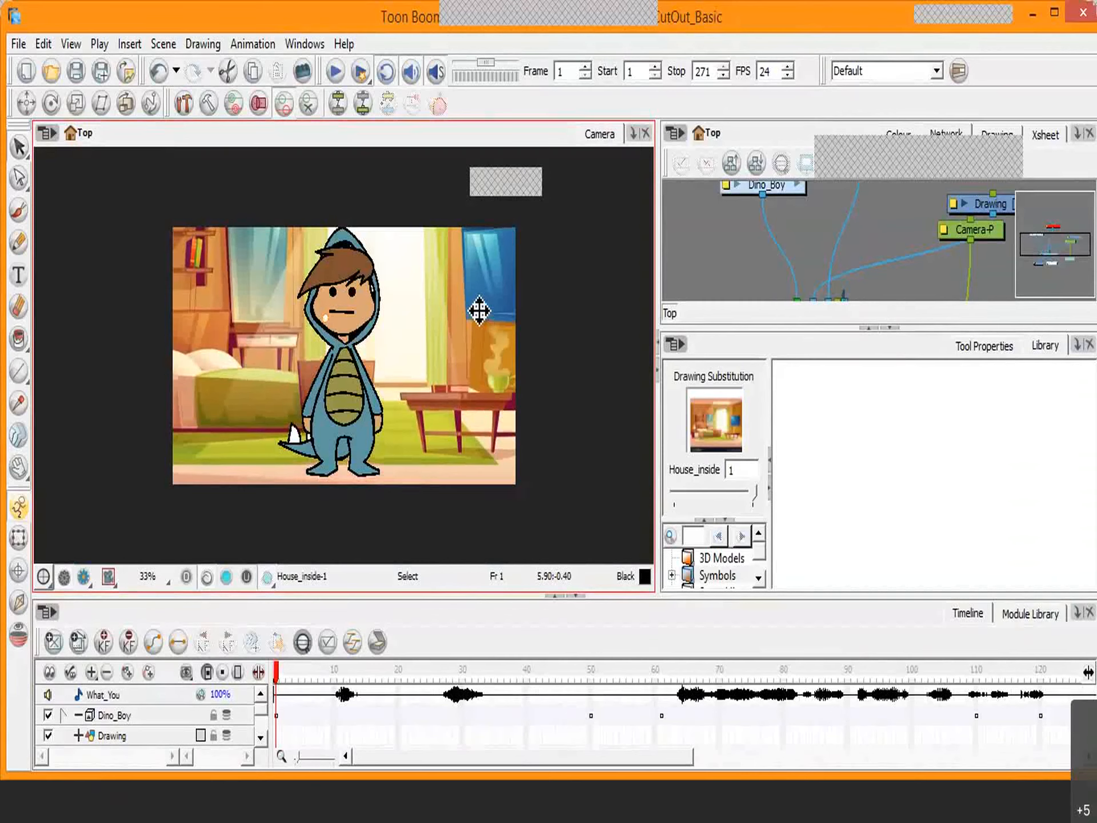
key("Down")
key("Down")
key("Down")
key("Down")
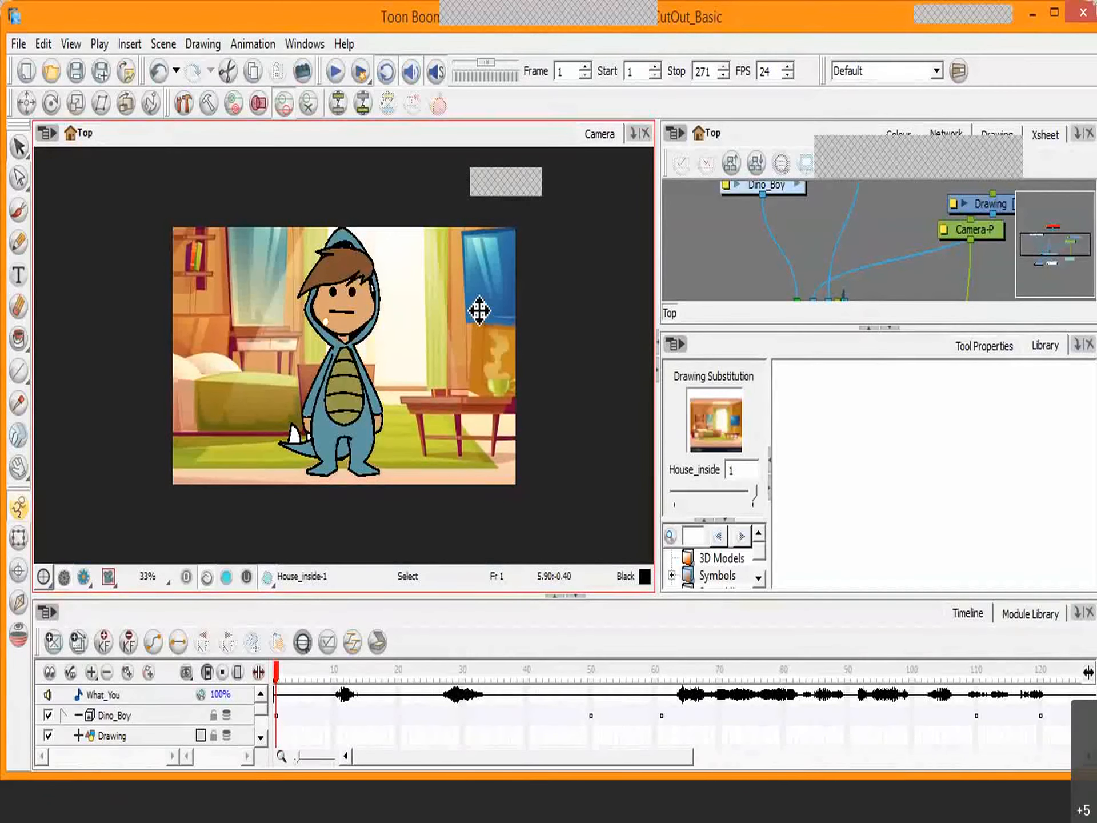
Step: Nudge the room background left behind the character until the whole blue wall picture is inside the camera frame
key("Left")
key("Left")
key("Left")
key("Left")
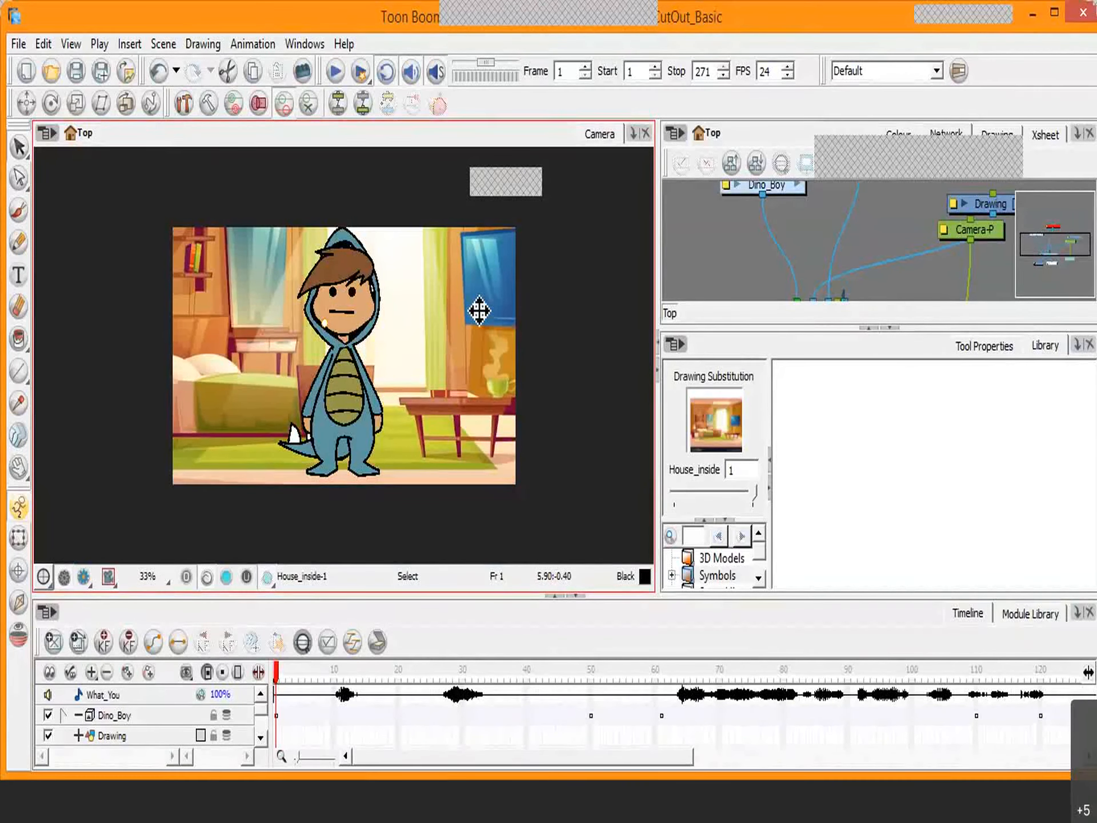
key("Left")
key("Left")
key("Left")
key("Left")
key("Left")
key("Left")
key("Left")
key("Left")
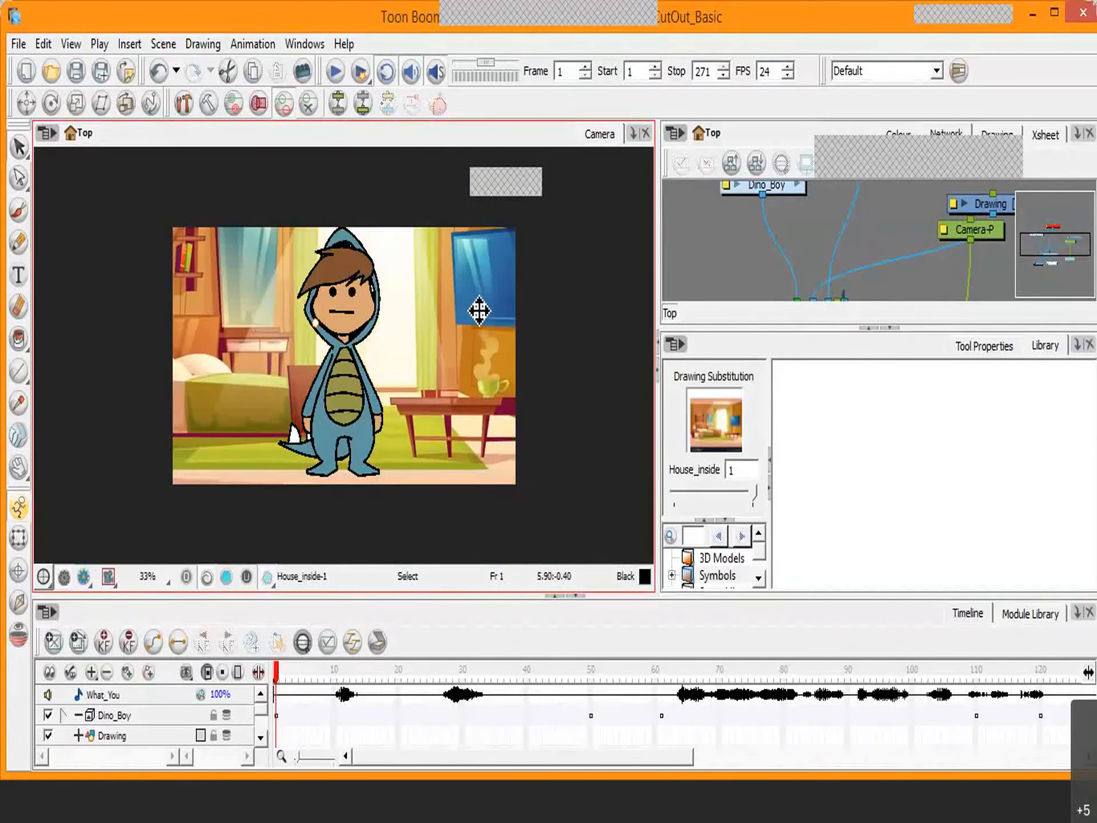
key("Left")
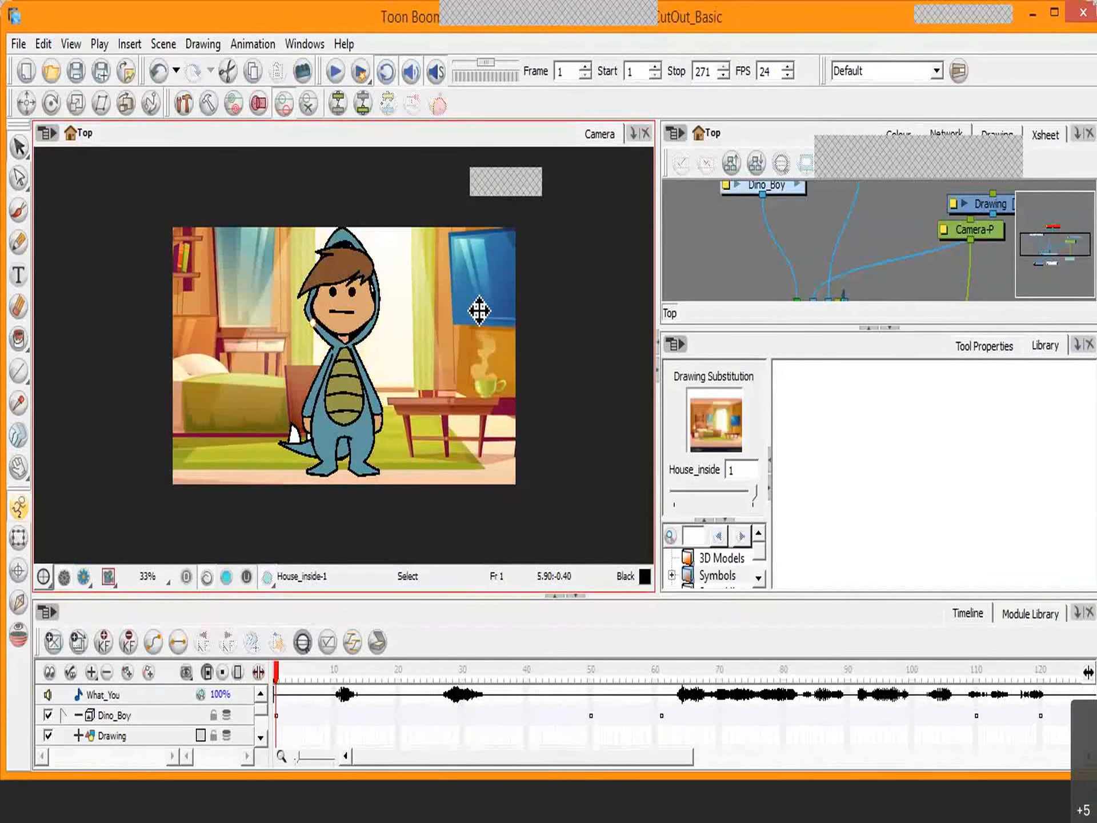
Step: Extend the exposure of the House_inside drawing from frame 1 to frame 271
mouse_move(280, 675)
left_mouse_down()
mouse_move(297, 666)
mouse_move(267, 658)
left_mouse_up()
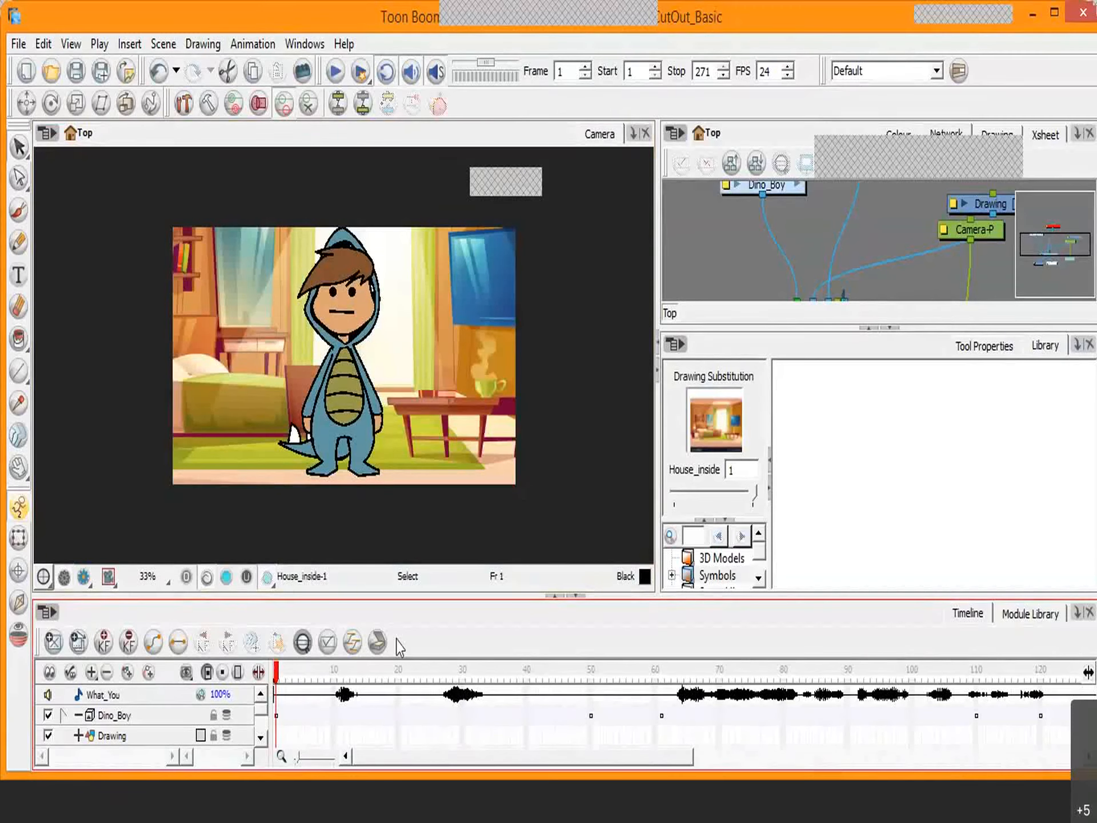
scroll(263, 719, "down", 5)
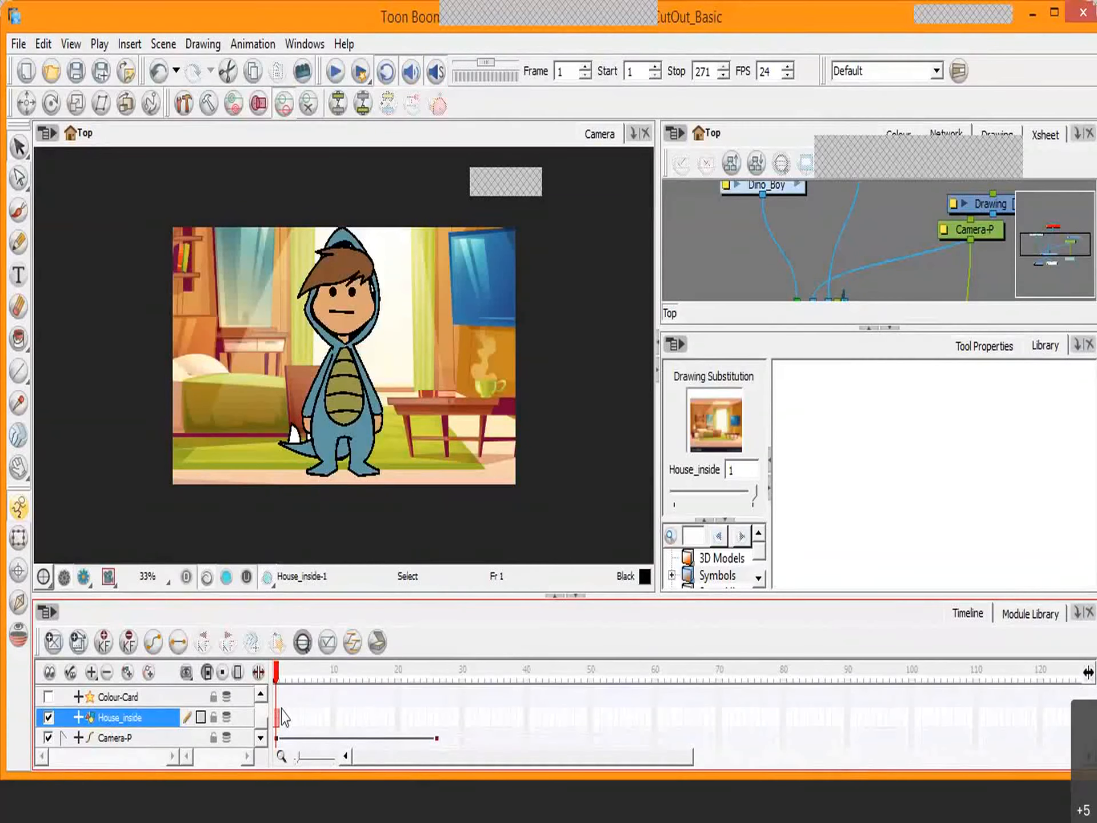
left_click_drag(372, 764, 886, 799)
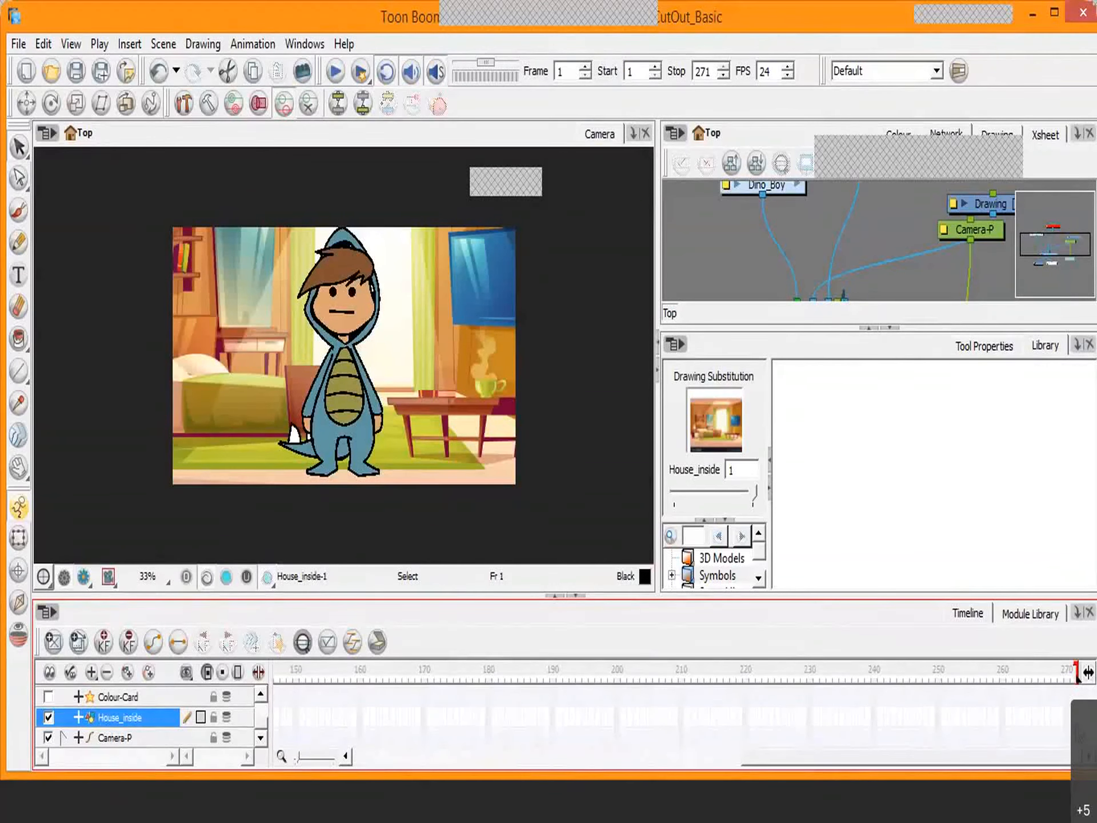
left_click(1077, 674)
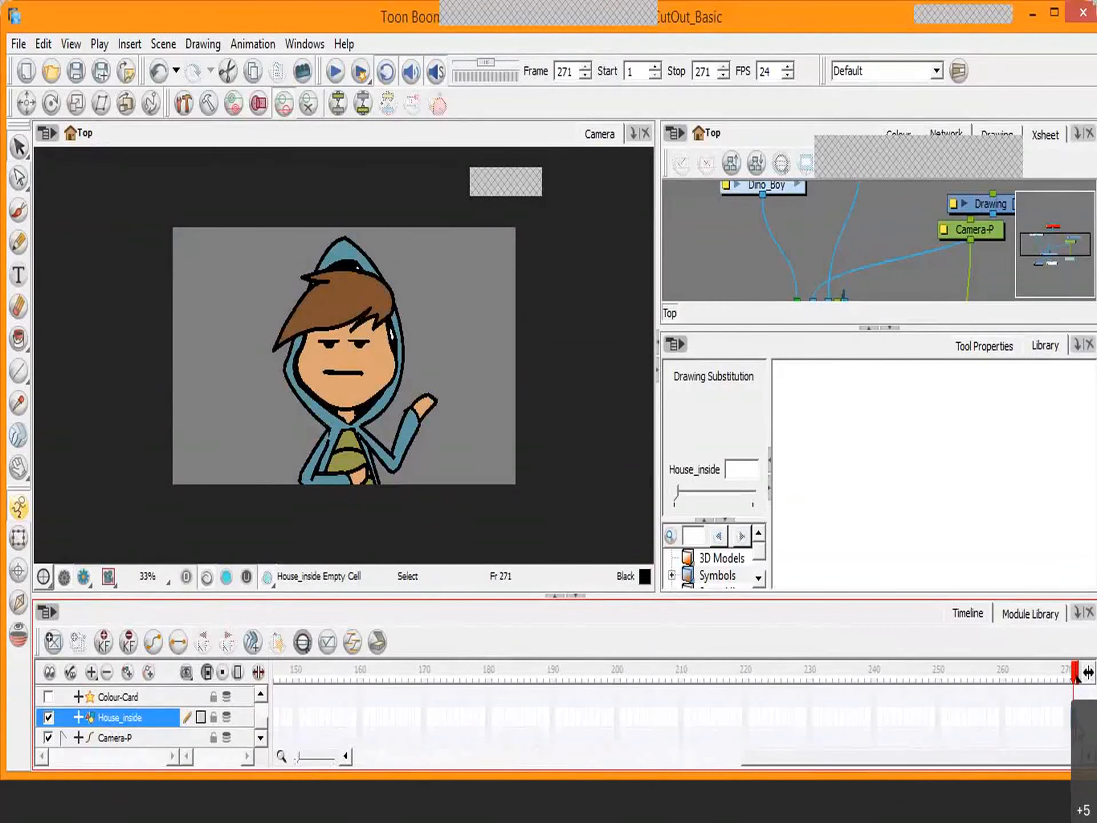
key("F5")
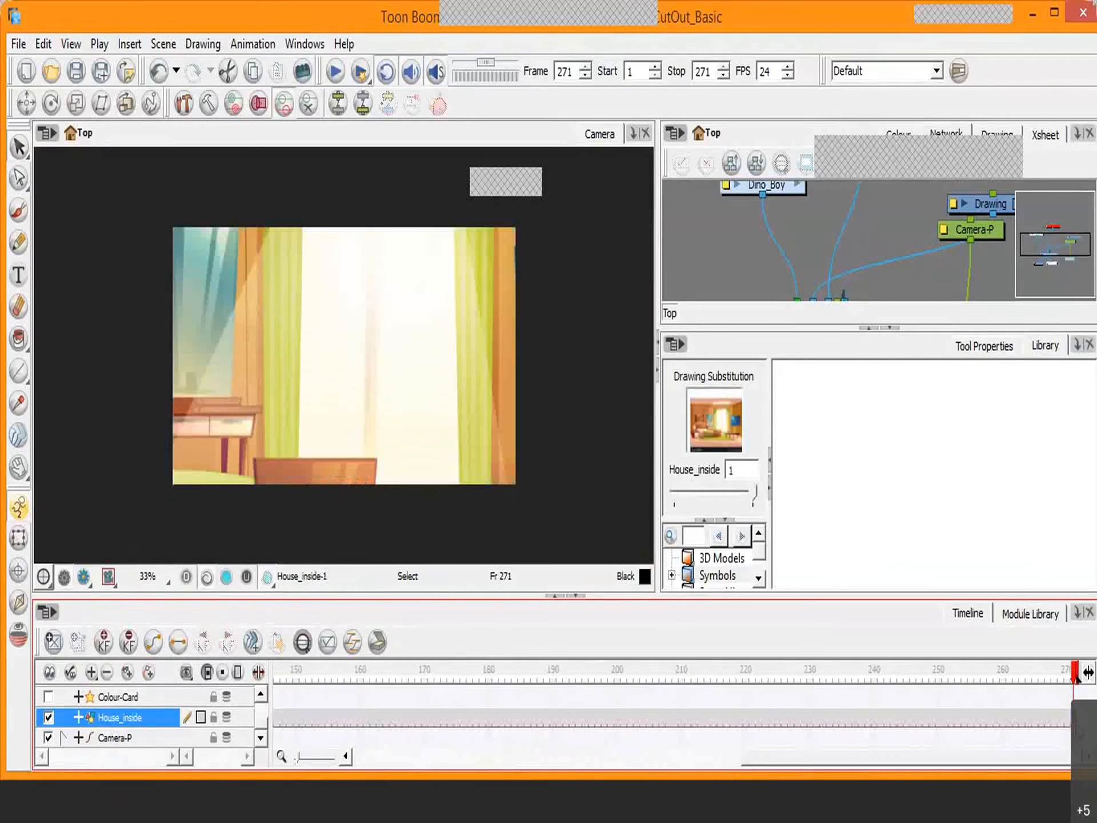
Step: Scrub back to frame 1 and forward to frame 55 to check the background against the character and camera
left_click_drag(1077, 676, 926, 714)
left_click_drag(759, 736, 130, 722)
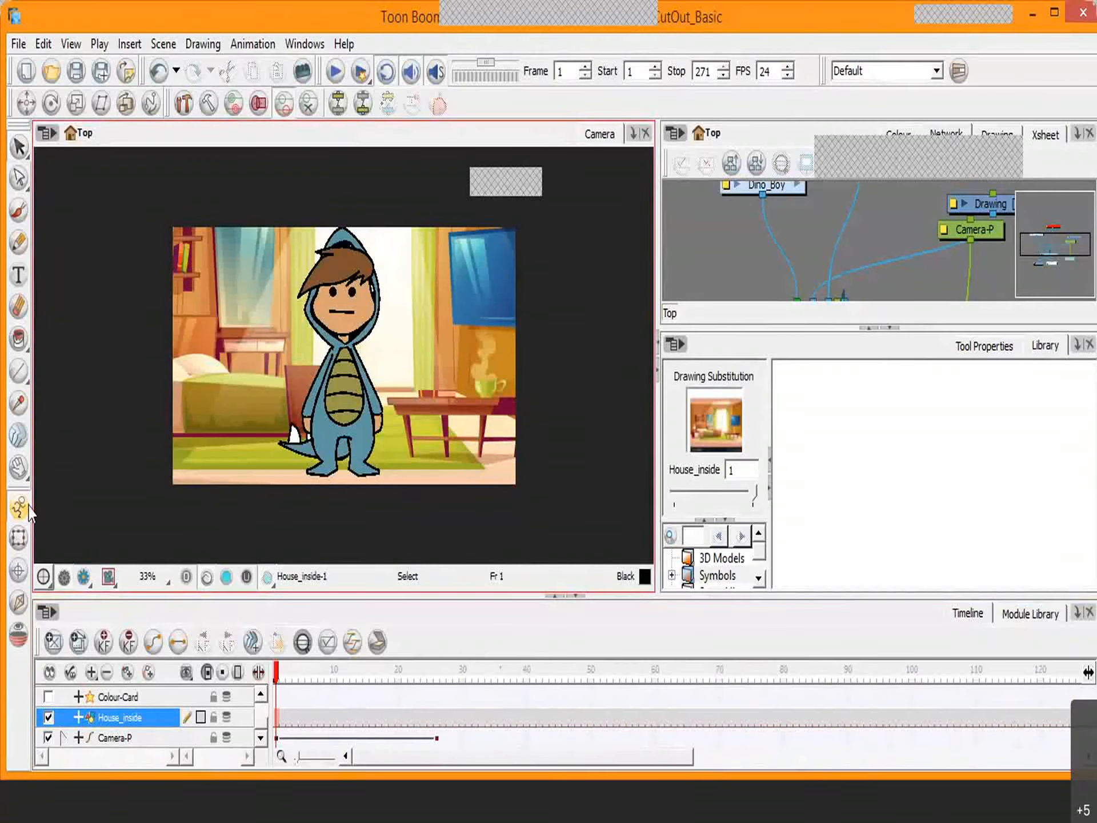
left_click_drag(282, 673, 622, 691)
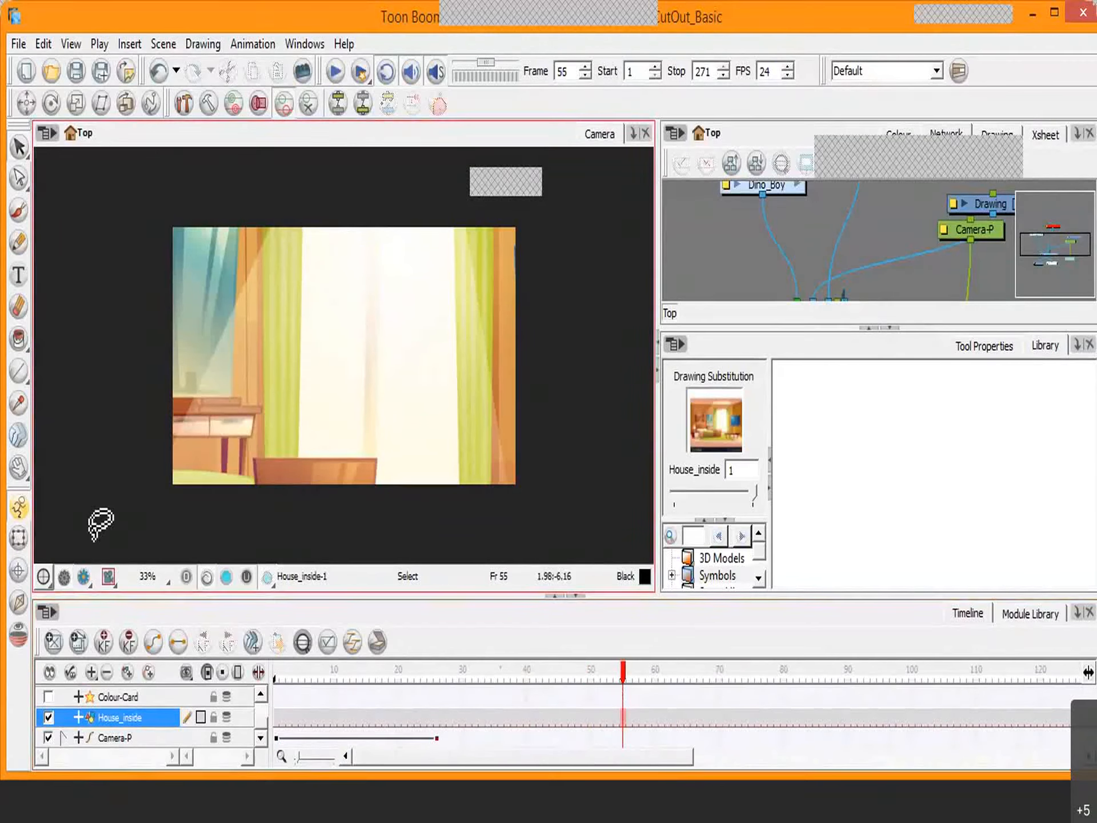
Step: Go to Dino_Boy's keyframe on frame 1, select the whole character from its leg with the Transform tool, and toggle Animate mode
scroll(264, 729, "down", 3)
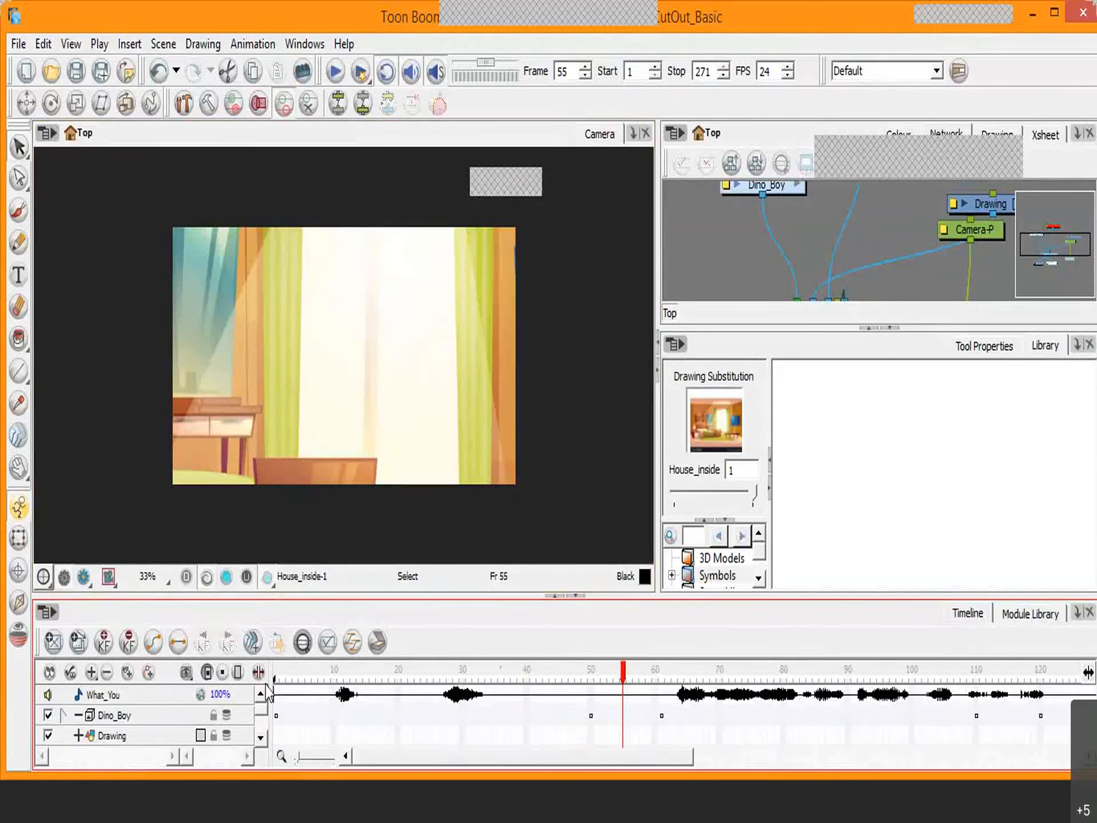
left_click(277, 715)
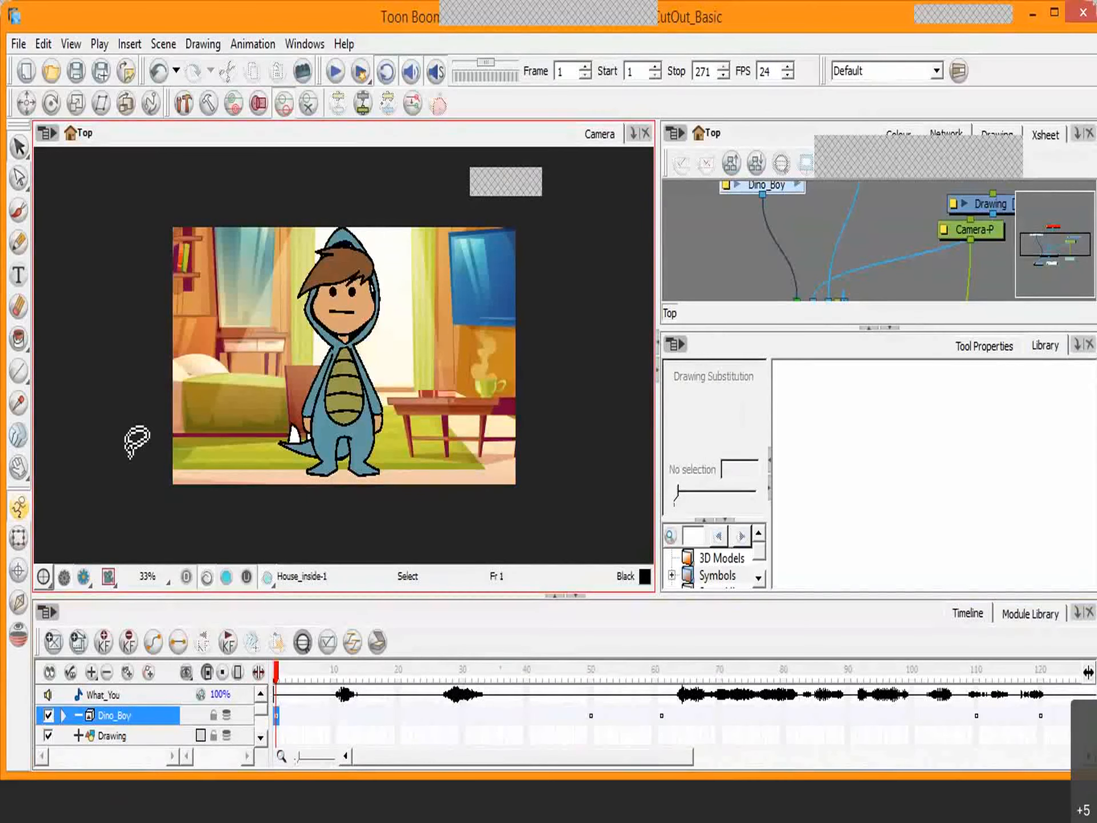
left_click(20, 538)
left_click(325, 452)
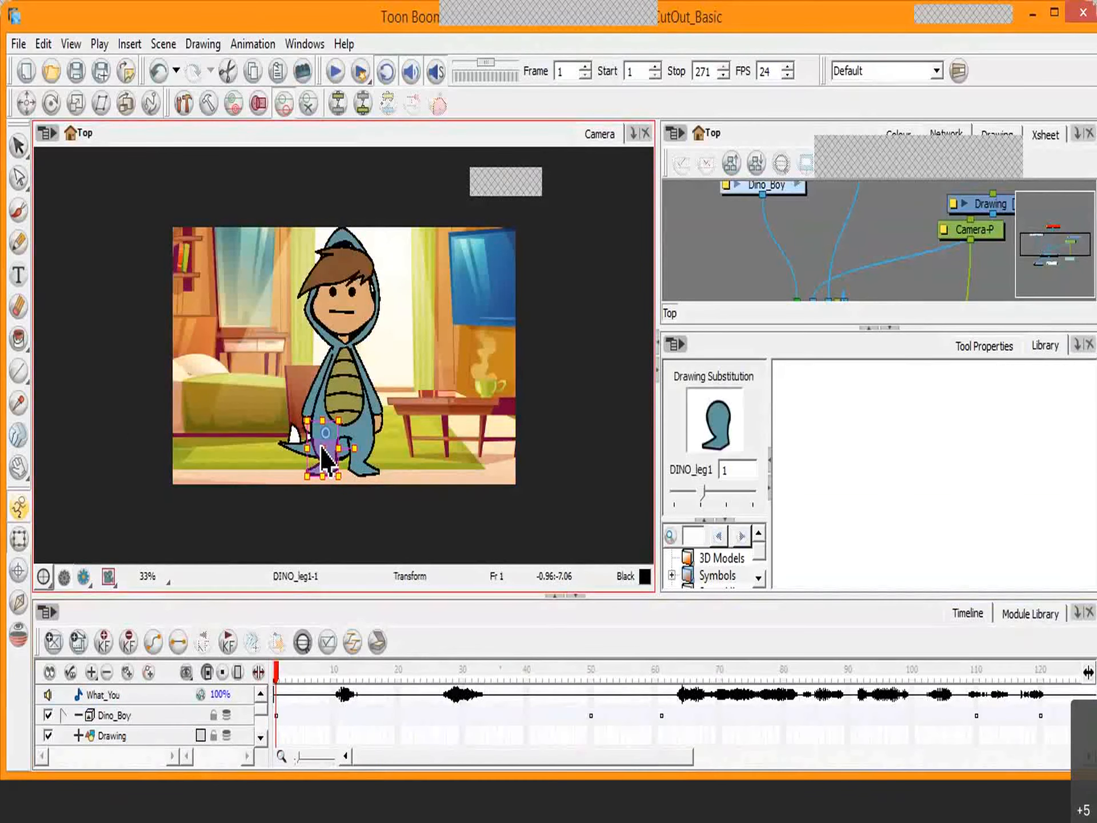
key("b")
key("b")
key("b")
key("b")
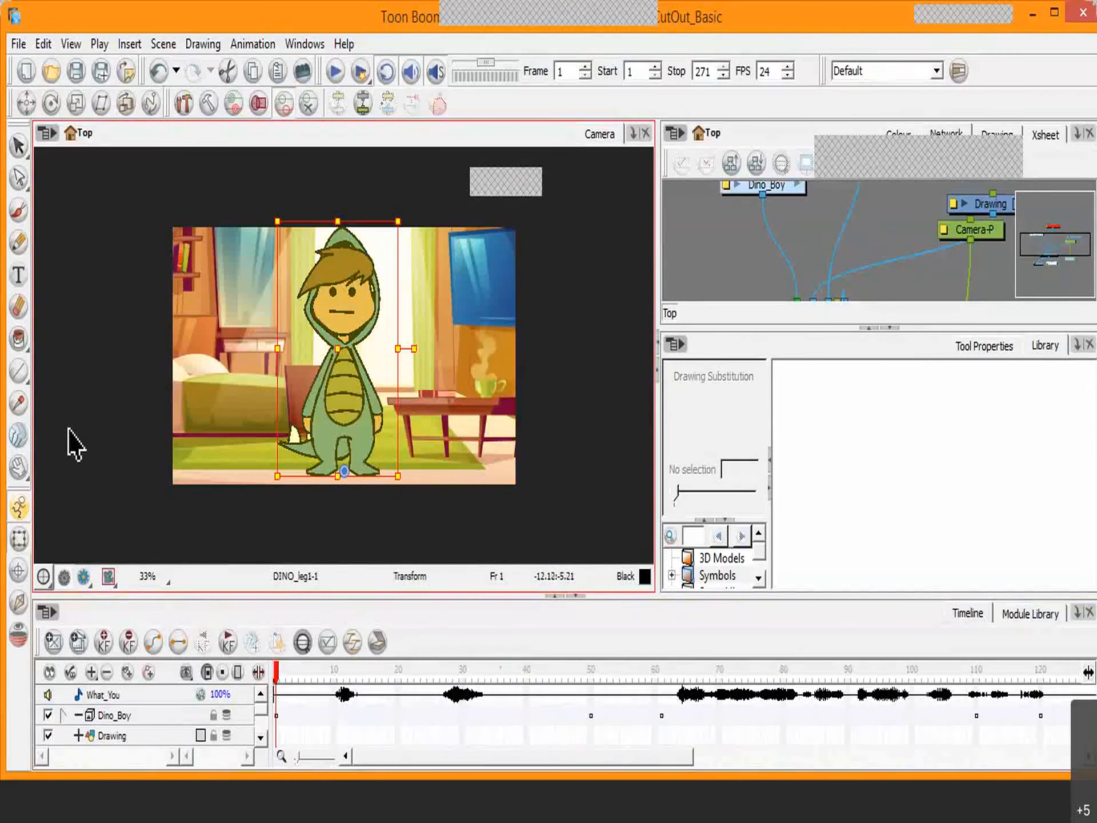
left_click(19, 512)
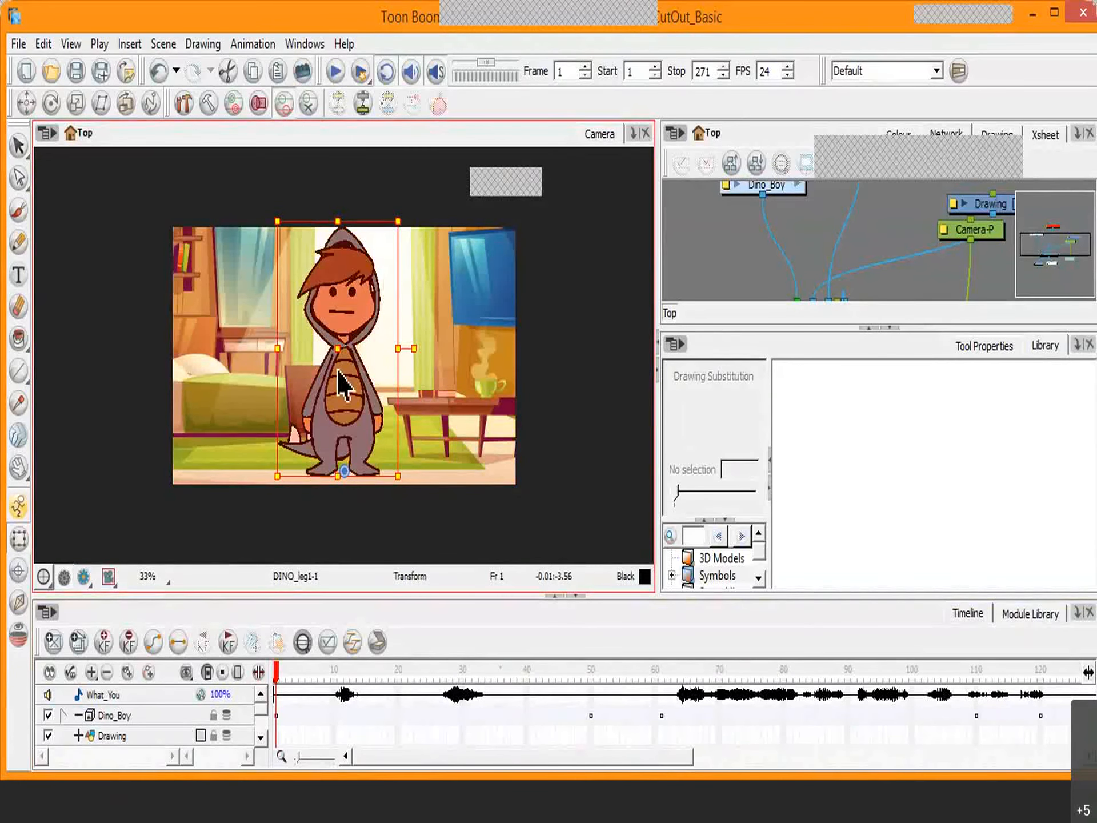